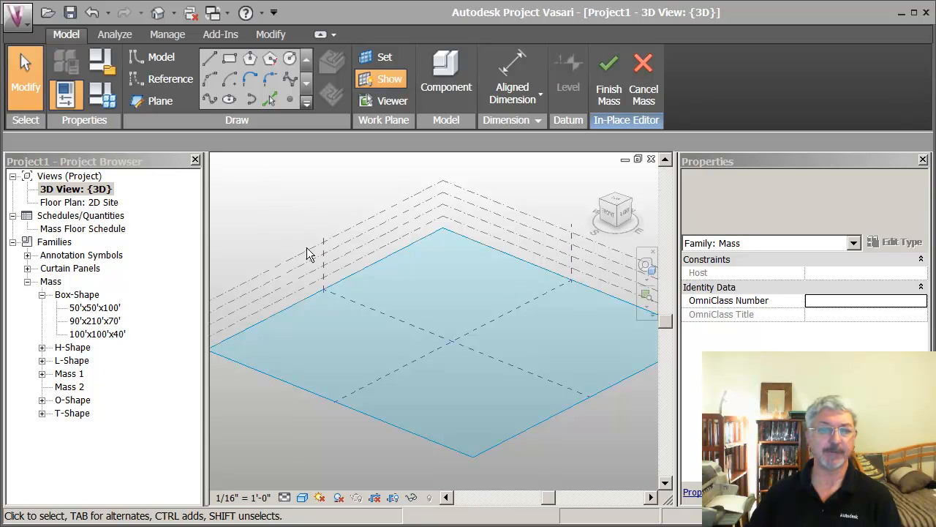
# Step: Draw a rectangle about 120' by 92' on Level 1 across the centre of the reference planes
pyautogui.click(229, 58)
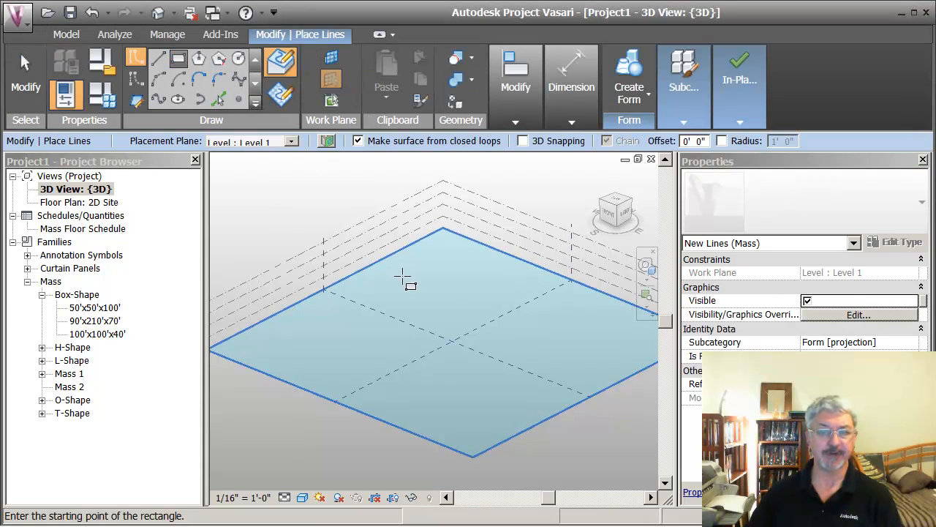
pyautogui.click(437, 288)
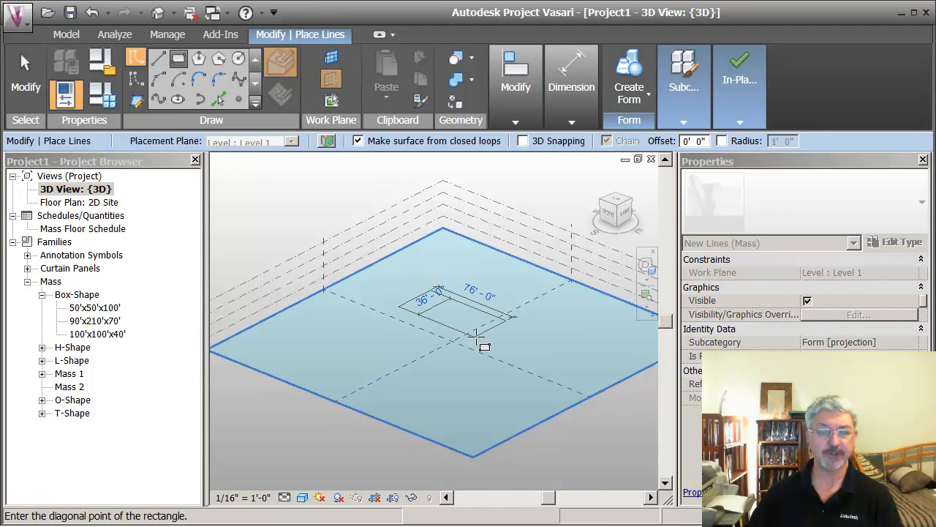
pyautogui.click(469, 379)
pyautogui.press('Escape')
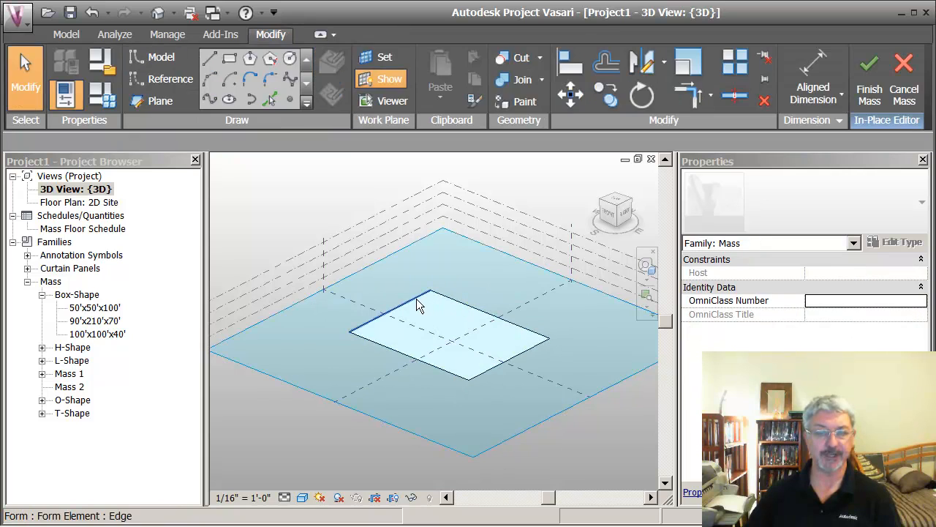
# Step: Set the length of the rectangle's long sides to 130'
pyautogui.click(419, 306)
pyautogui.click(492, 298)
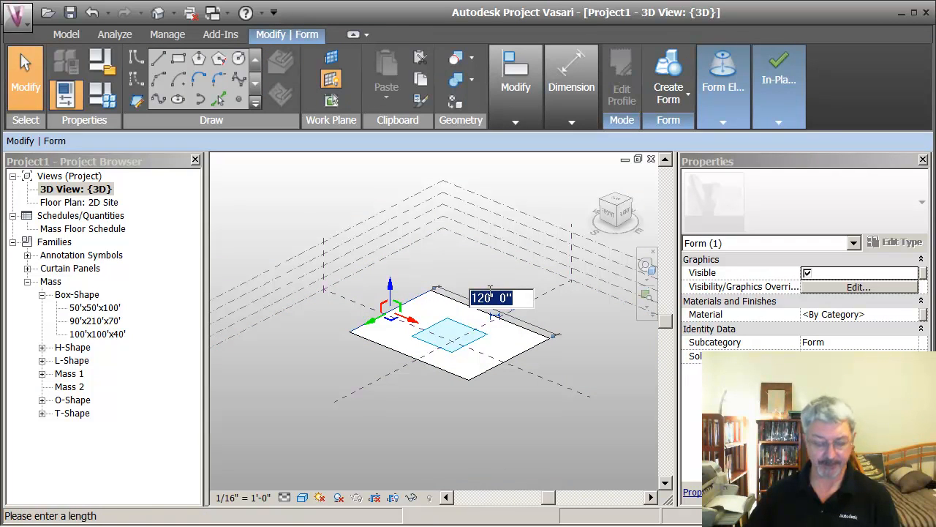
pyautogui.write('130')
pyautogui.press('Return')
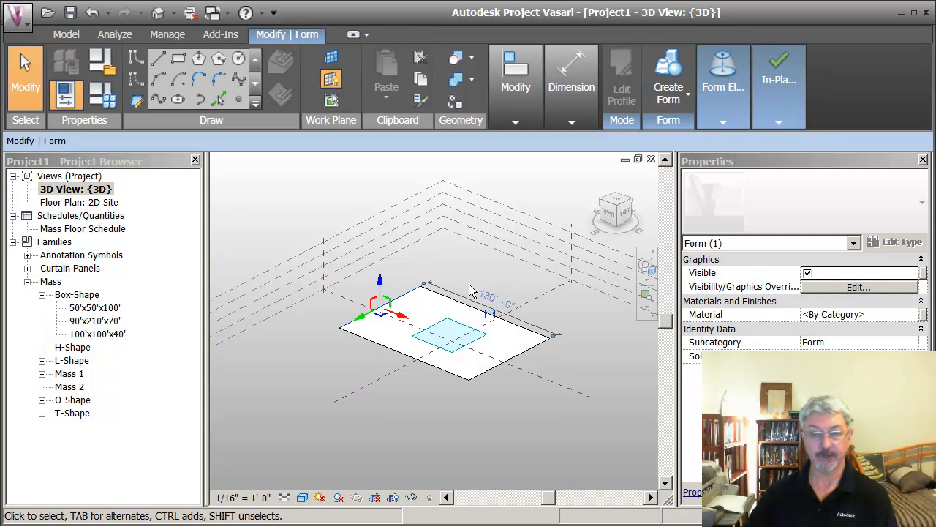
# Step: Pull the rectangular surface straight up into a box about 98' high
pyautogui.click(433, 304)
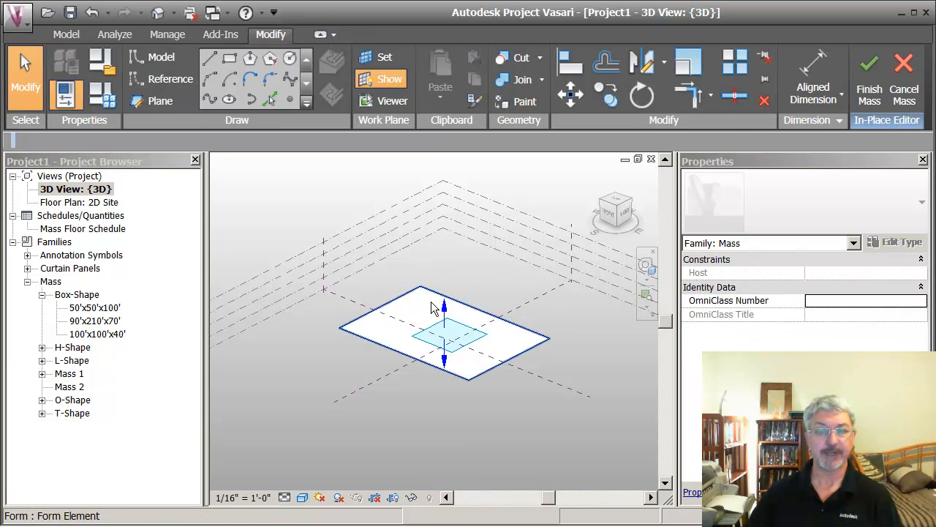
pyautogui.moveTo(443, 313); pyautogui.dragTo(445, 282)
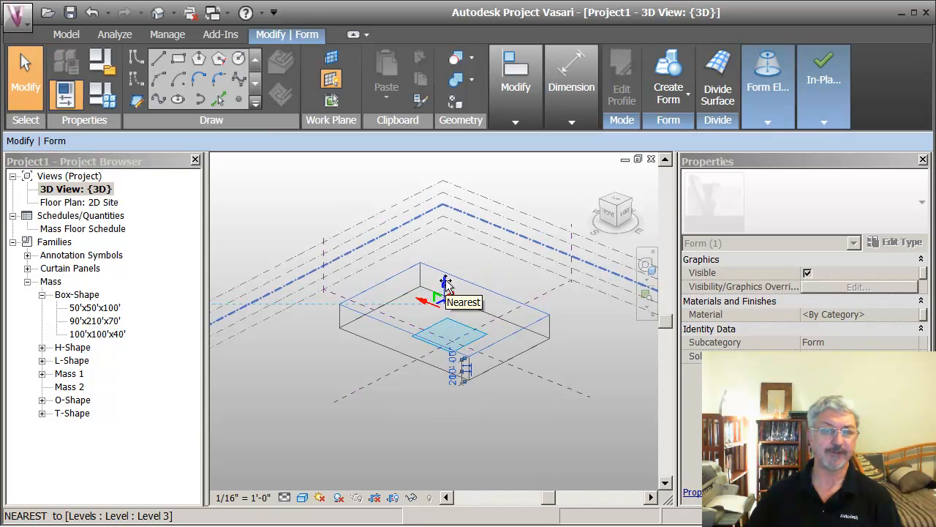
pyautogui.moveTo(446, 282); pyautogui.dragTo(447, 261)
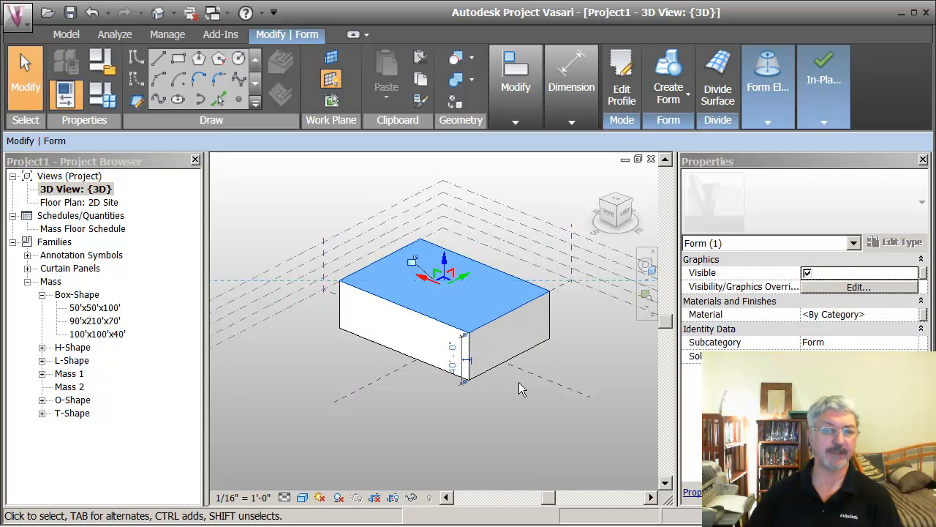
pyautogui.moveTo(446, 260); pyautogui.dragTo(454, 190)
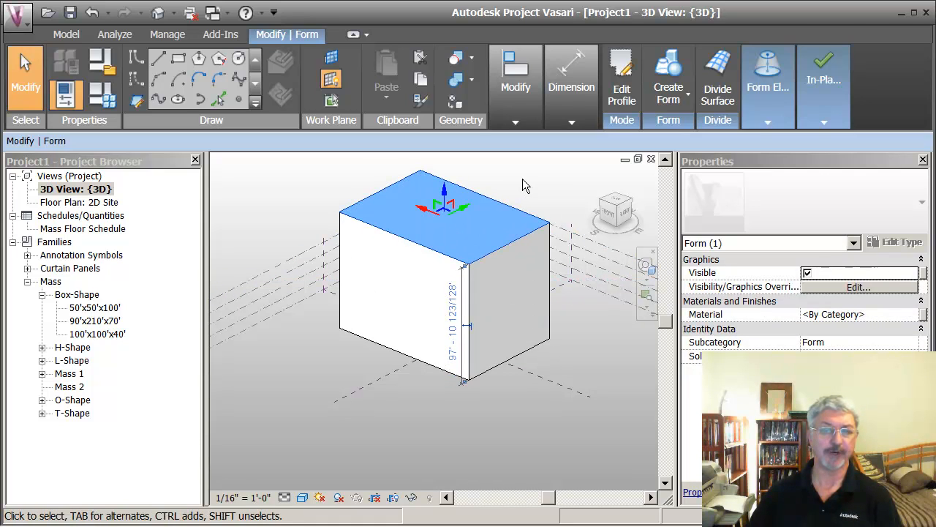
pyautogui.click(522, 179)
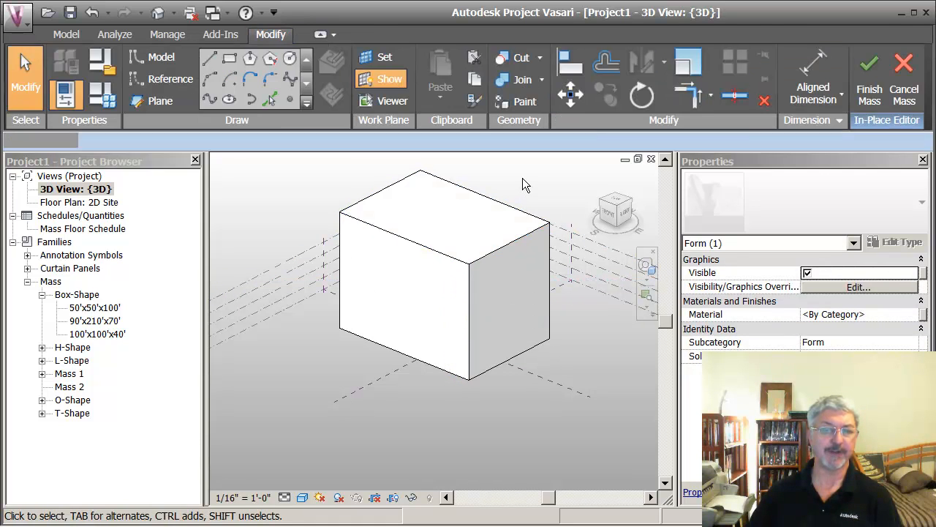
# Step: Try stretching the top face's front edge outward to about 138'-6" and raising its corner vertex to about 114'-7", and undo both changes
pyautogui.click(402, 240)
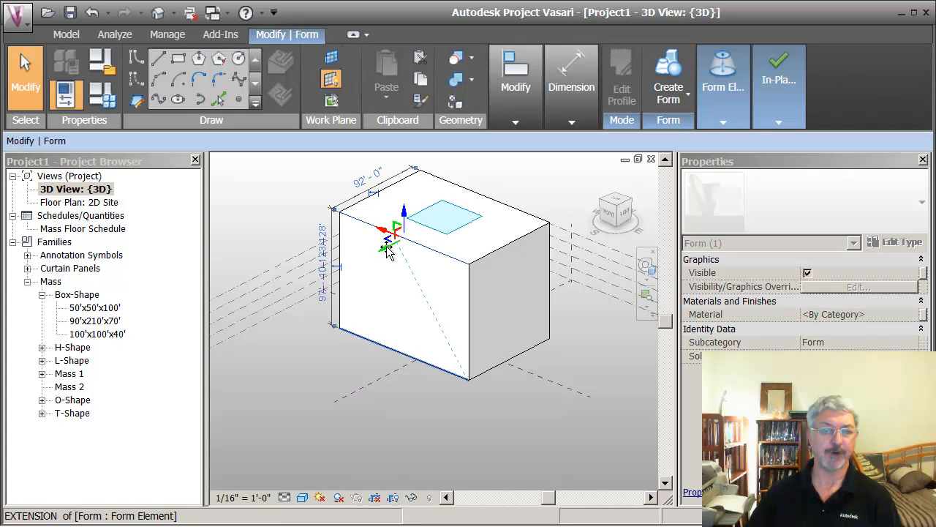
pyautogui.moveTo(388, 250); pyautogui.dragTo(348, 267)
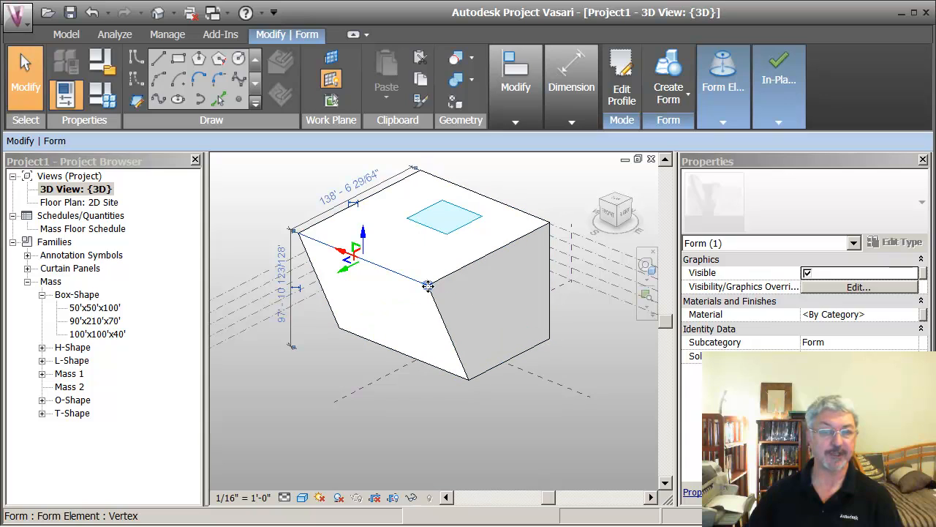
pyautogui.click(428, 286)
pyautogui.moveTo(430, 263); pyautogui.dragTo(430, 243)
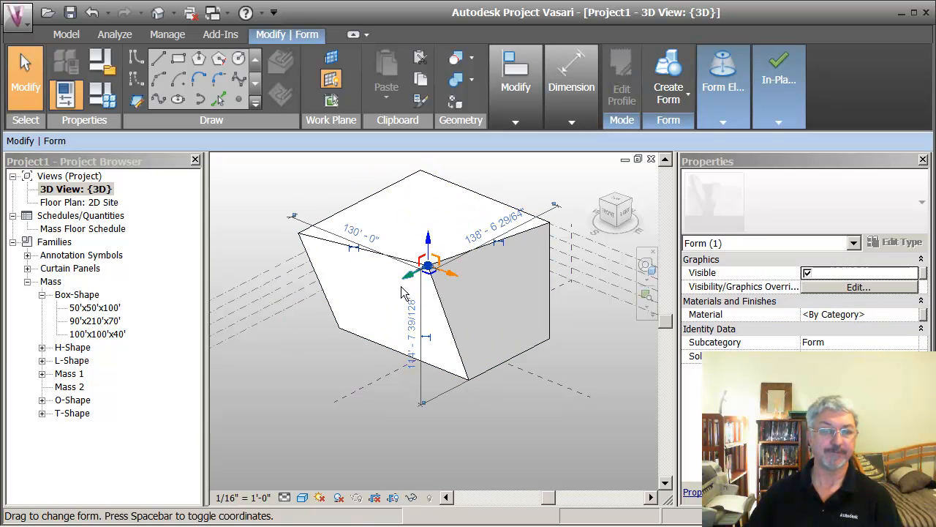
pyautogui.click(342, 342)
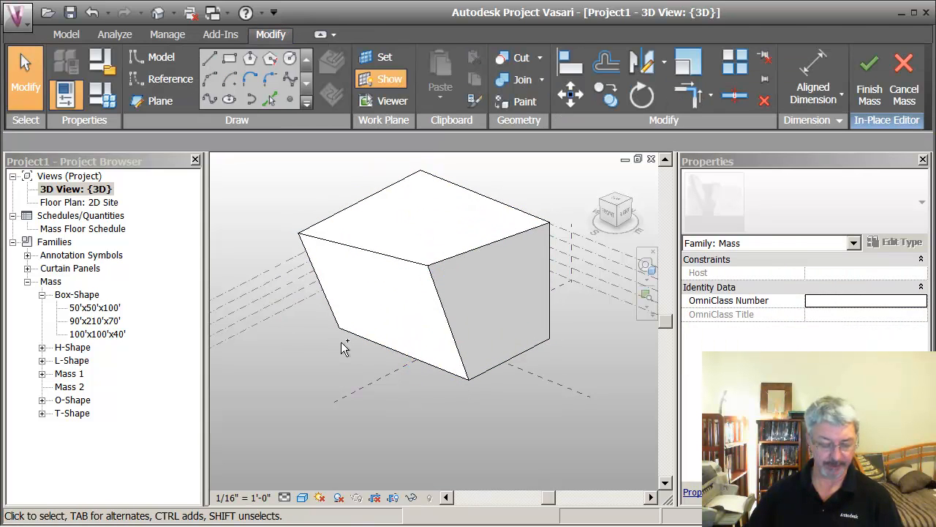
pyautogui.hotkey('ctrl', 'z')
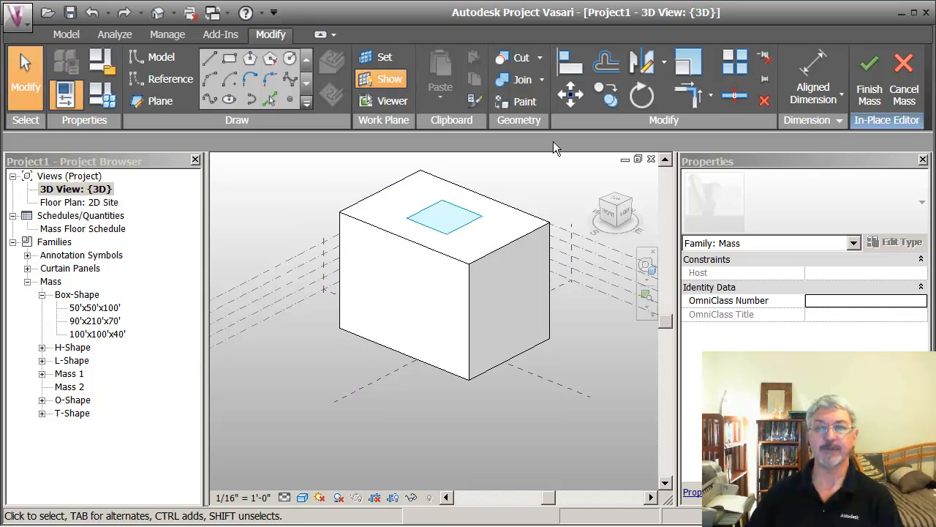
# Step: Align the box's top face with the topmost level line and finish the mass
pyautogui.click(570, 64)
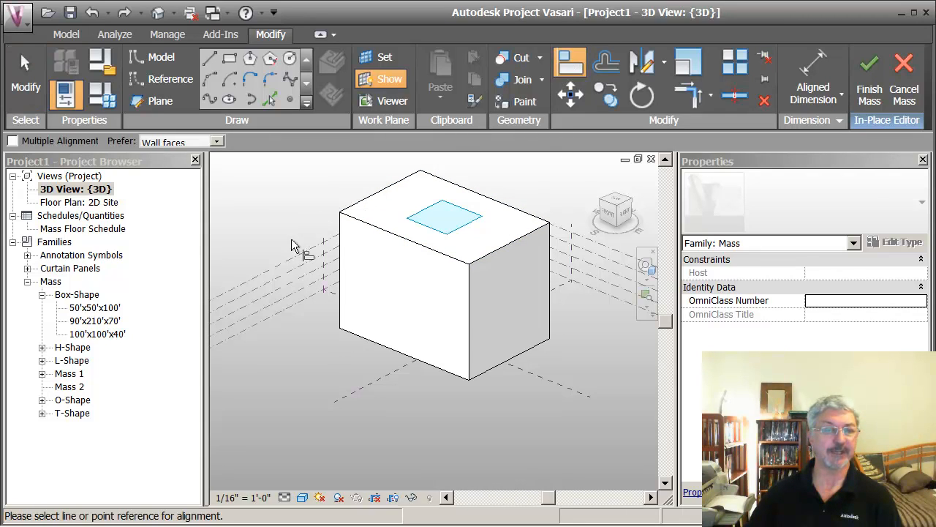
pyautogui.click(287, 264)
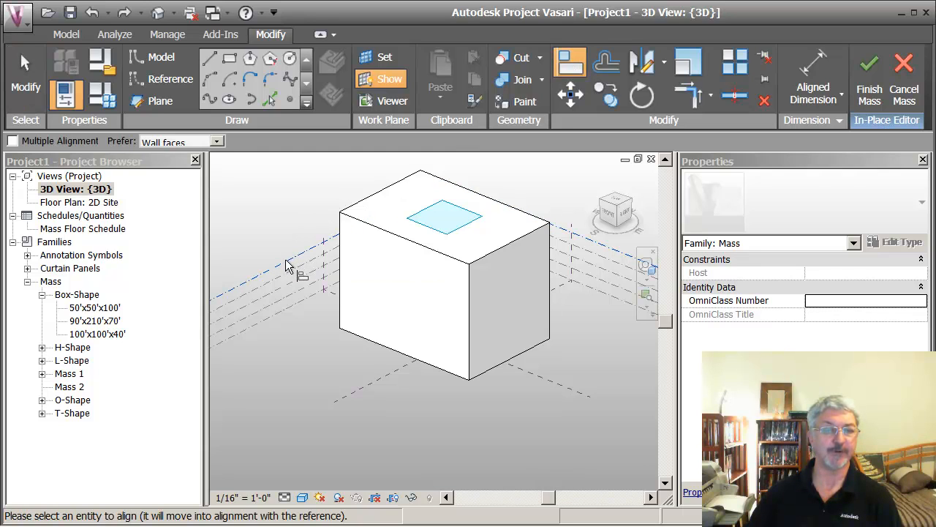
pyautogui.click(404, 196)
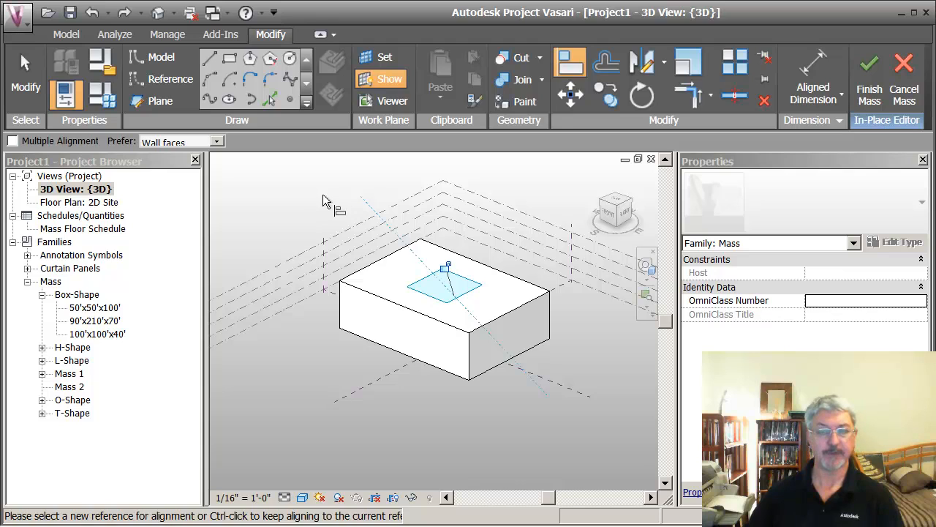
pyautogui.press('Escape')
pyautogui.press('Escape')
pyautogui.scroll(1, 324, 197)
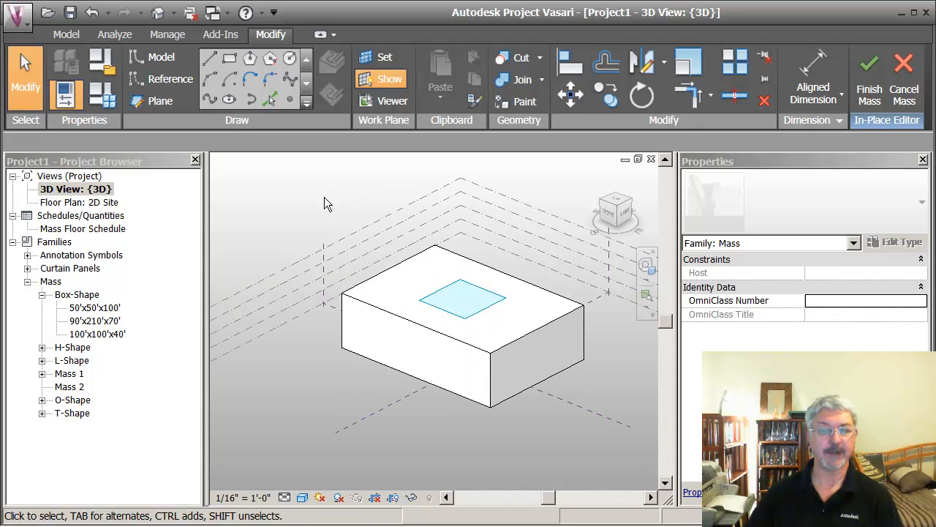
pyautogui.moveTo(324, 197); pyautogui.dragTo(308, 190, button='middle')
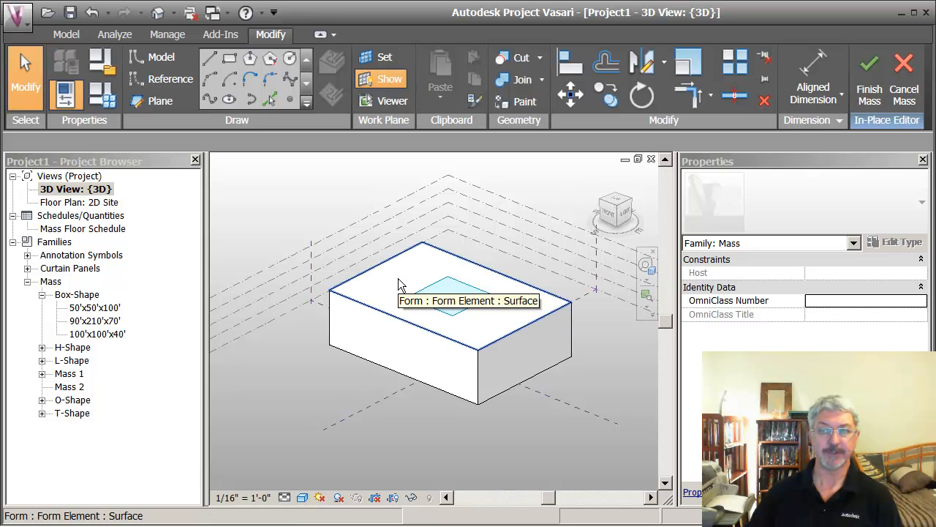
pyautogui.click(861, 97)
# Step: Add mass floors to the box mass for Levels 1 to 5
pyautogui.click(385, 271)
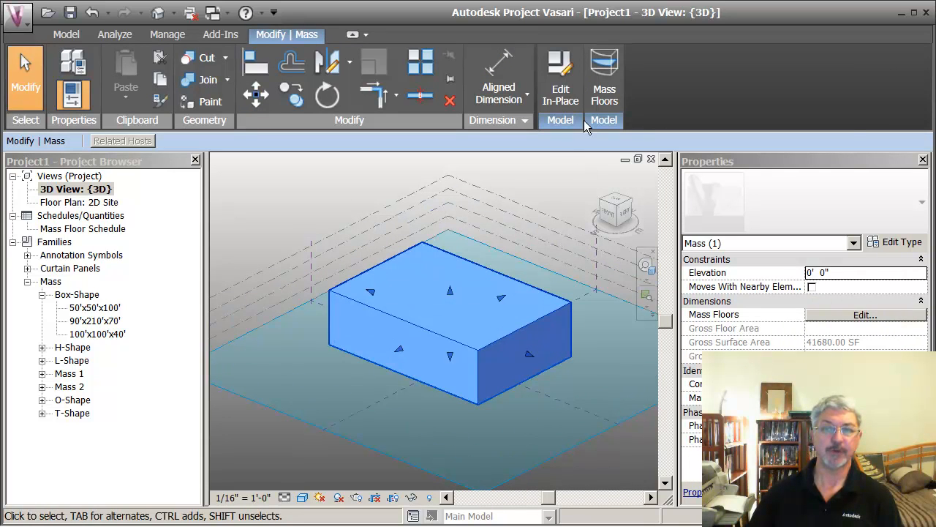
pyautogui.click(603, 94)
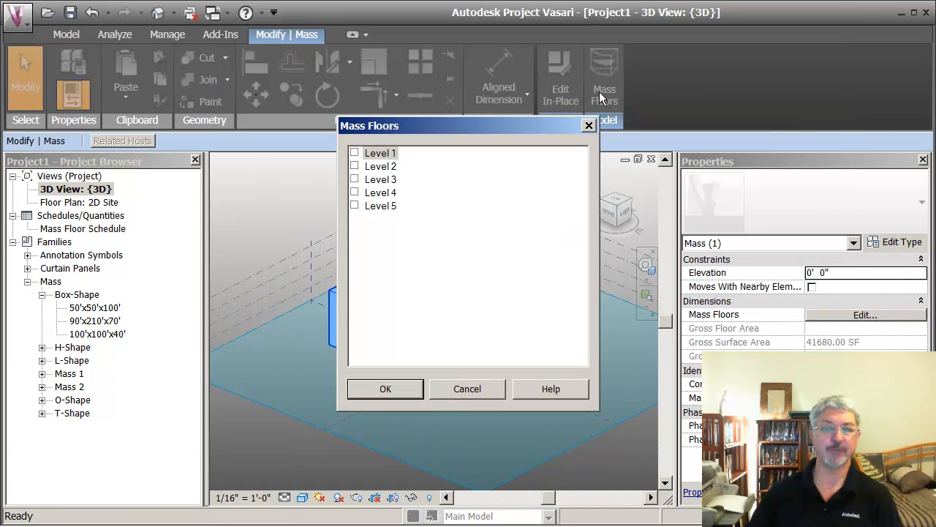
pyautogui.click(355, 153)
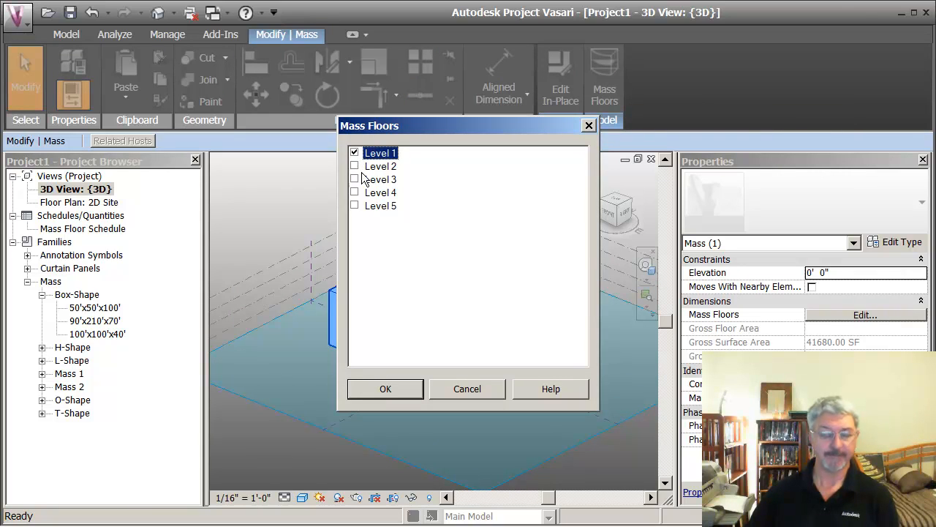
pyautogui.keyDown('shift'); pyautogui.click(363, 208); pyautogui.keyUp('shift')
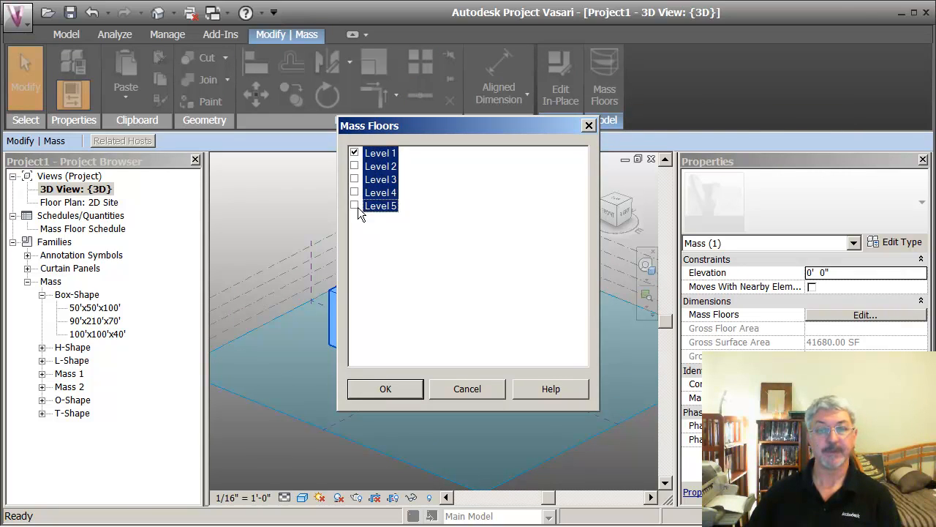
pyautogui.click(394, 390)
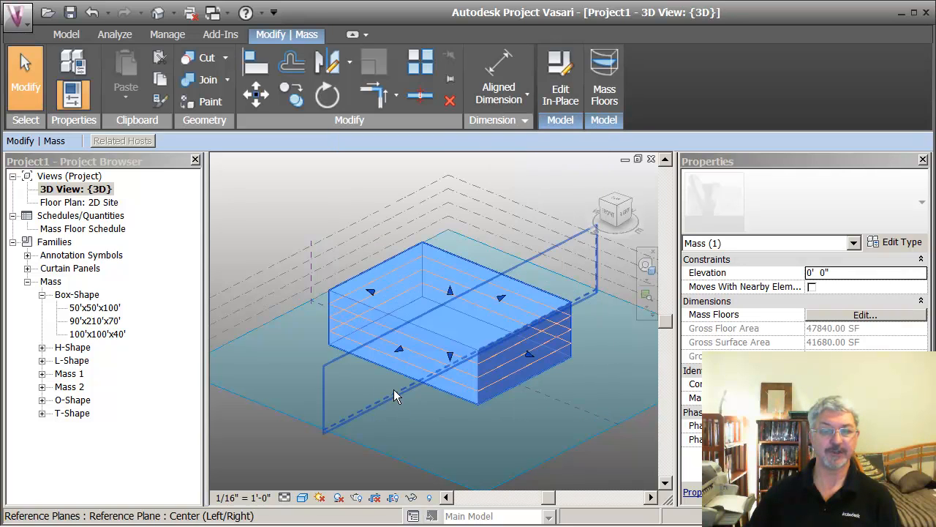
pyautogui.click(326, 203)
pyautogui.scroll(2, 324, 187)
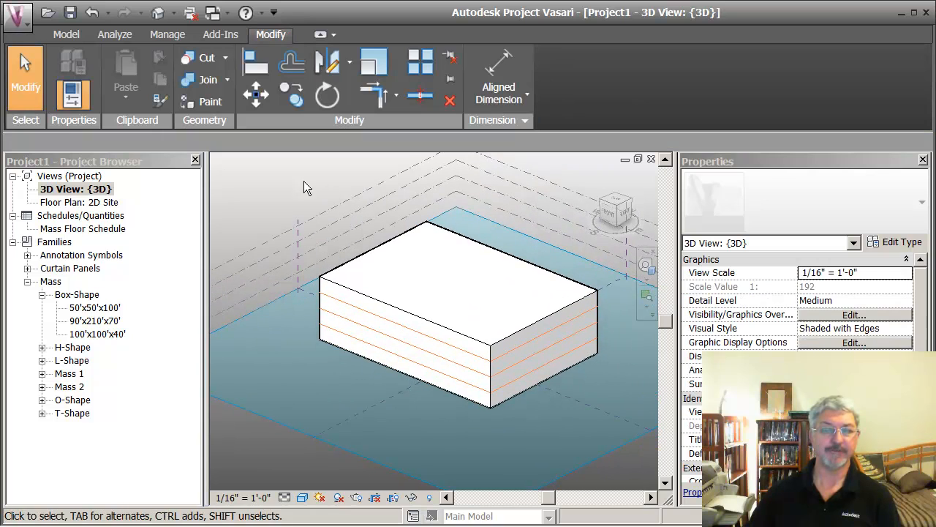
# Step: Examine the Mass Floor Schedule from its first column, including the per-level floor areas, and return to the 3D view
pyautogui.doubleClick(96, 229)
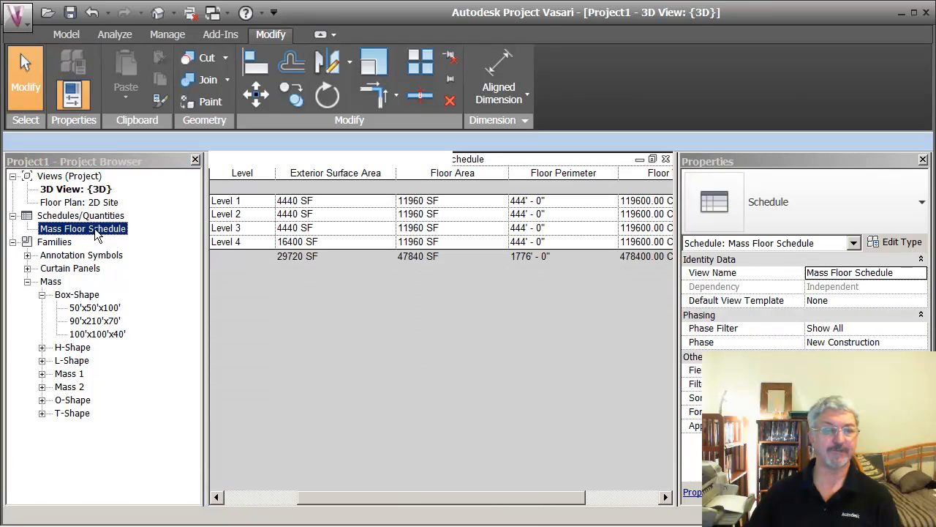
pyautogui.moveTo(334, 501); pyautogui.dragTo(269, 500)
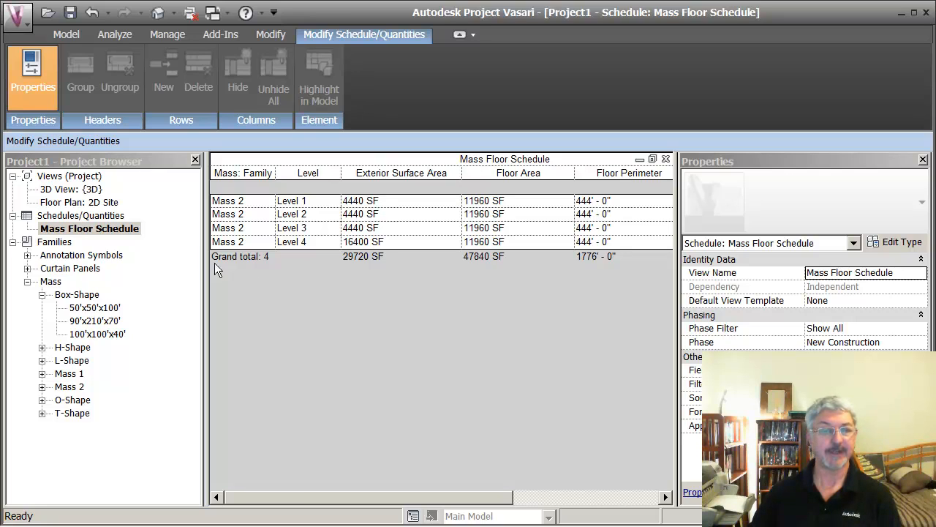
pyautogui.doubleClick(92, 189)
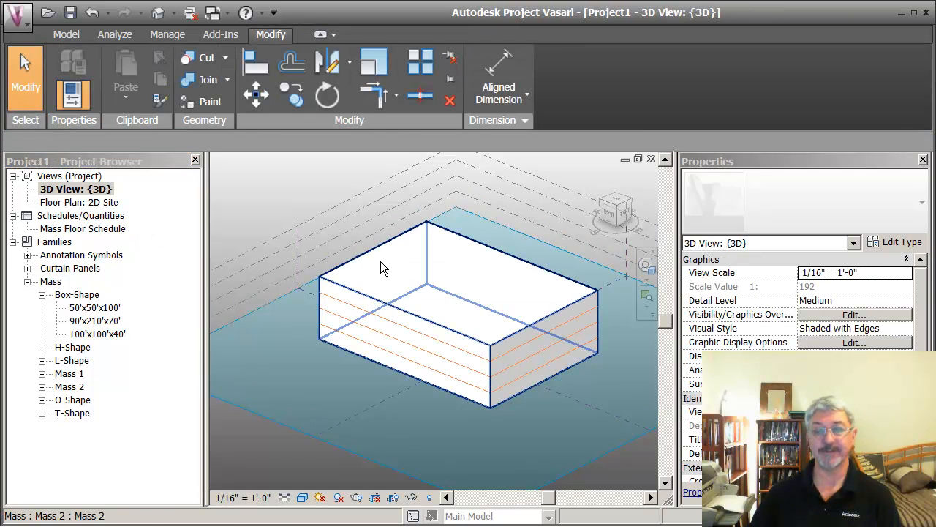
# Step: Edit the mass in place and remove the long front line from the top face's profile
pyautogui.scroll(2, 289, 200)
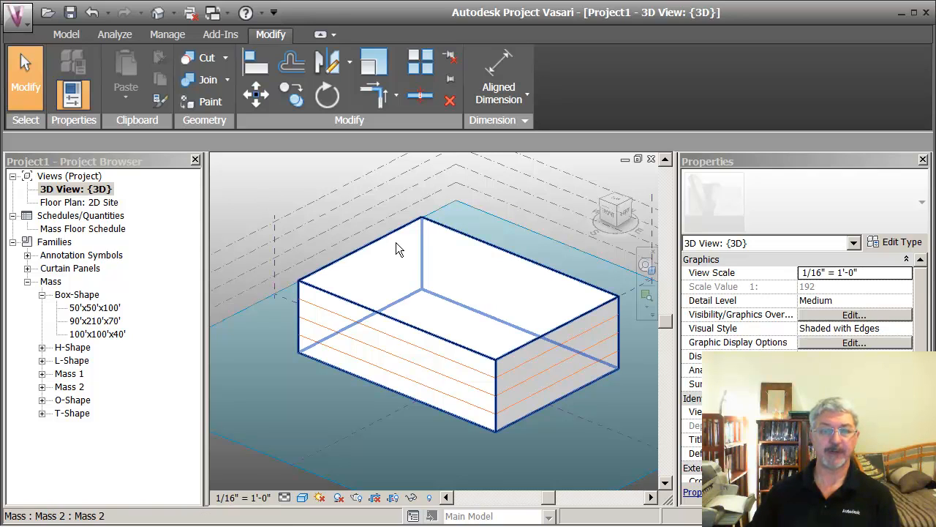
pyautogui.click(410, 271)
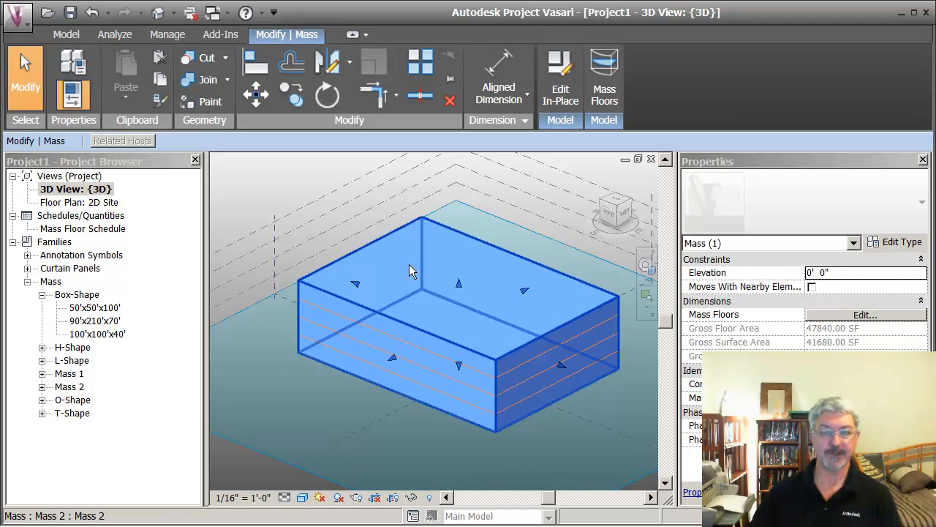
pyautogui.click(562, 102)
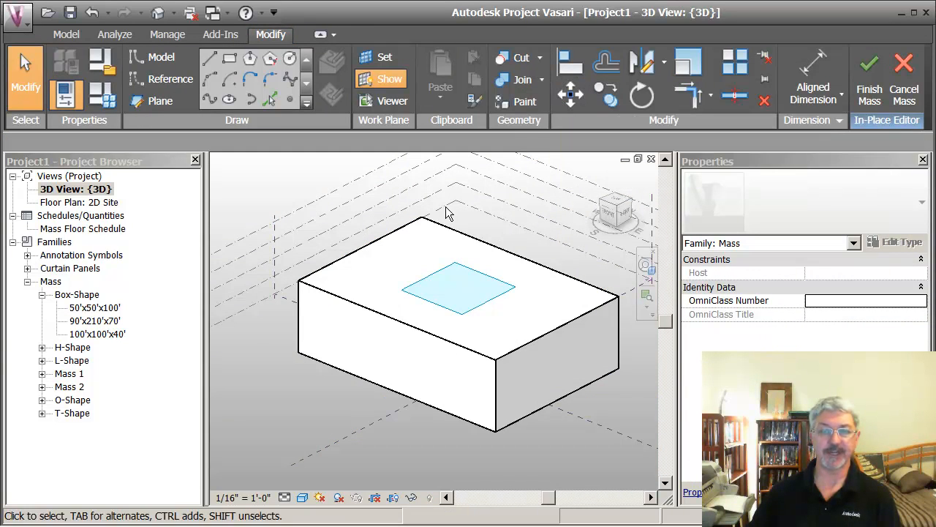
pyautogui.click(412, 265)
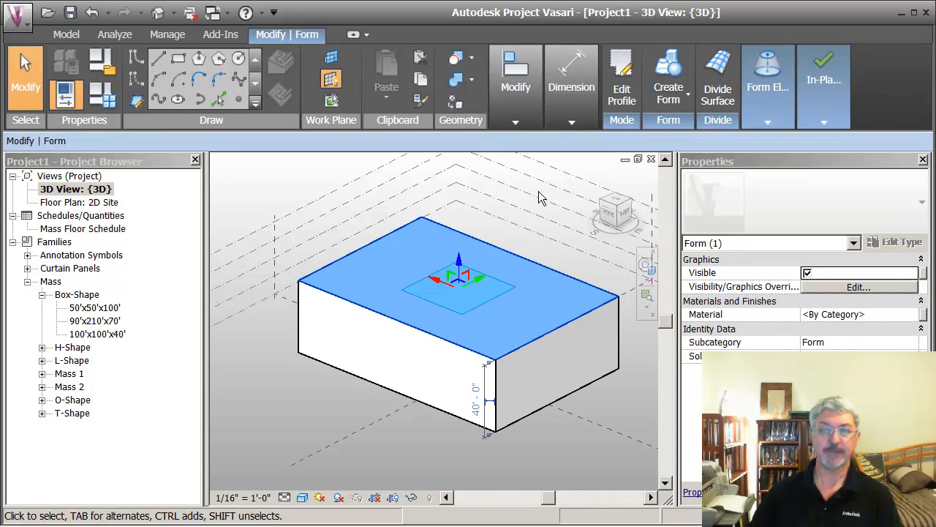
pyautogui.click(622, 82)
pyautogui.click(395, 326)
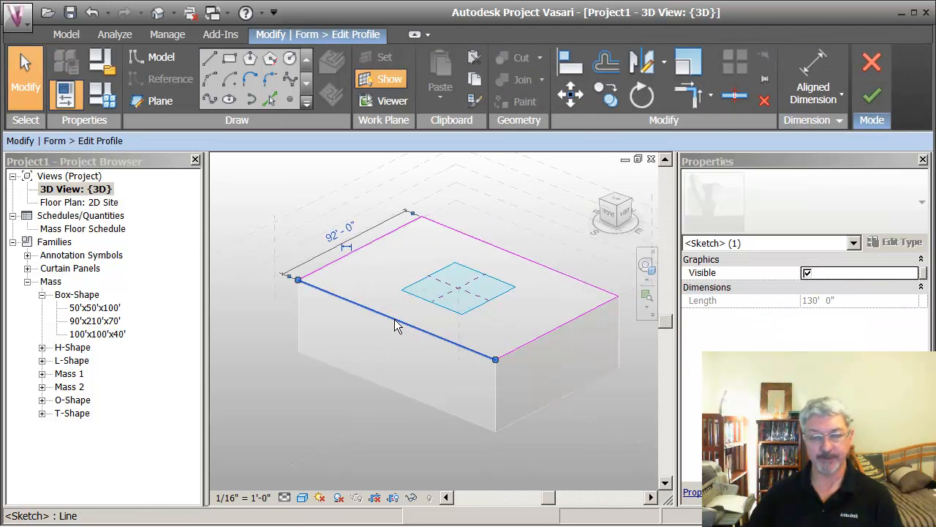
pyautogui.click(286, 247)
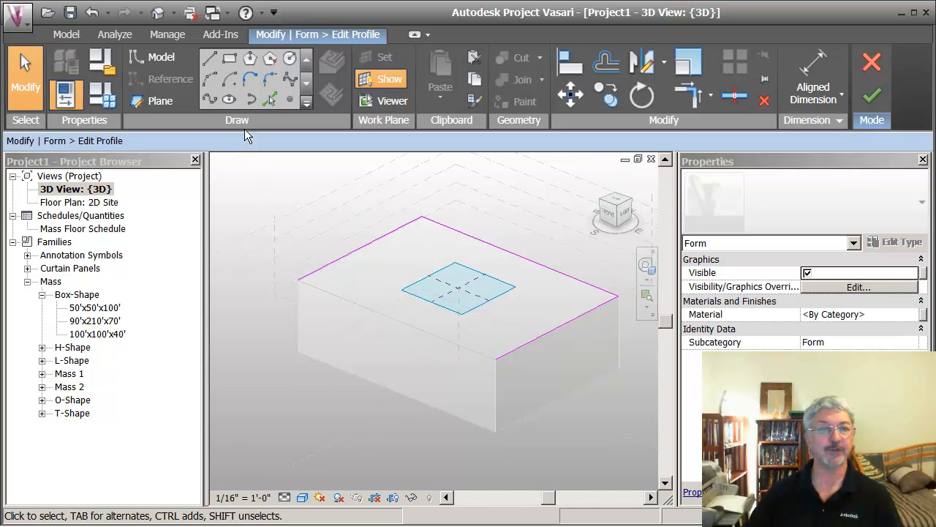
# Step: Close the top profile's open front with an outward-bowing start-end-radius arc of about 113'-5" radius and finish the profile edit
pyautogui.click(209, 78)
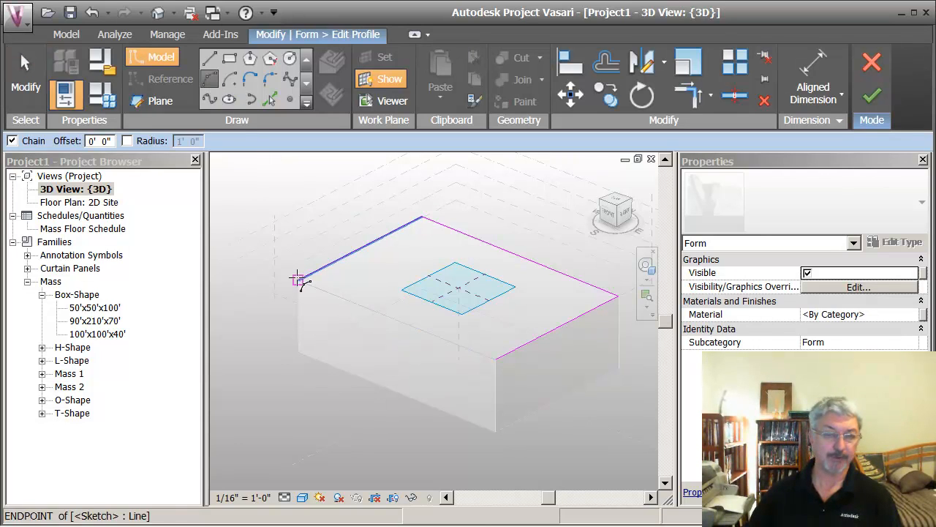
pyautogui.click(299, 279)
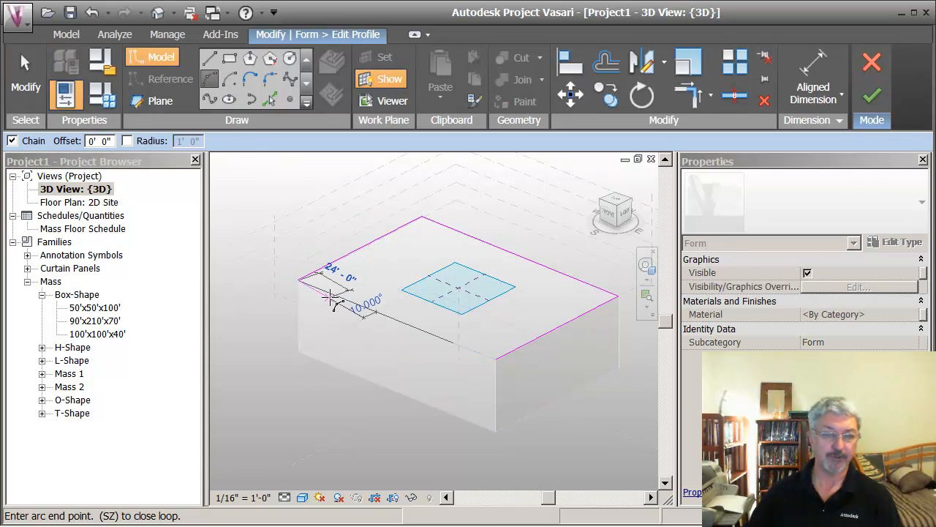
pyautogui.click(495, 363)
pyautogui.click(402, 344)
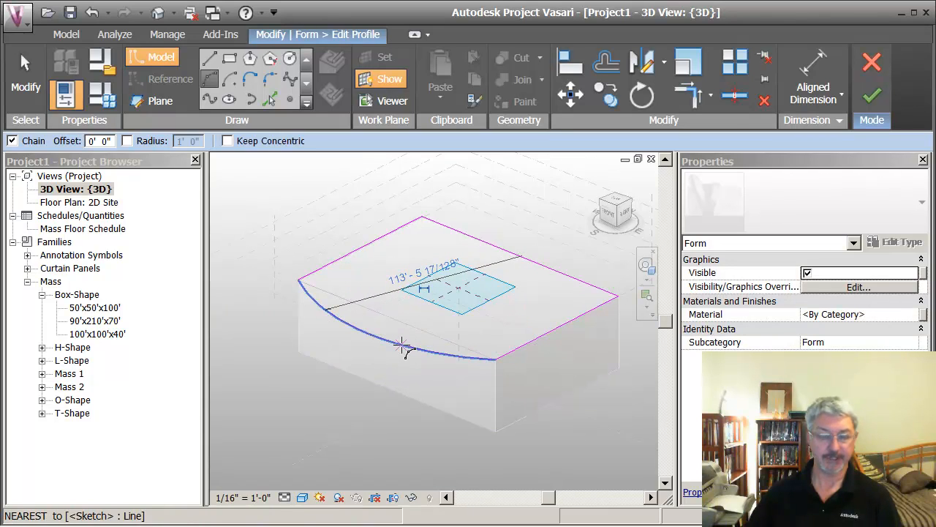
pyautogui.press('Escape')
pyautogui.press('Escape')
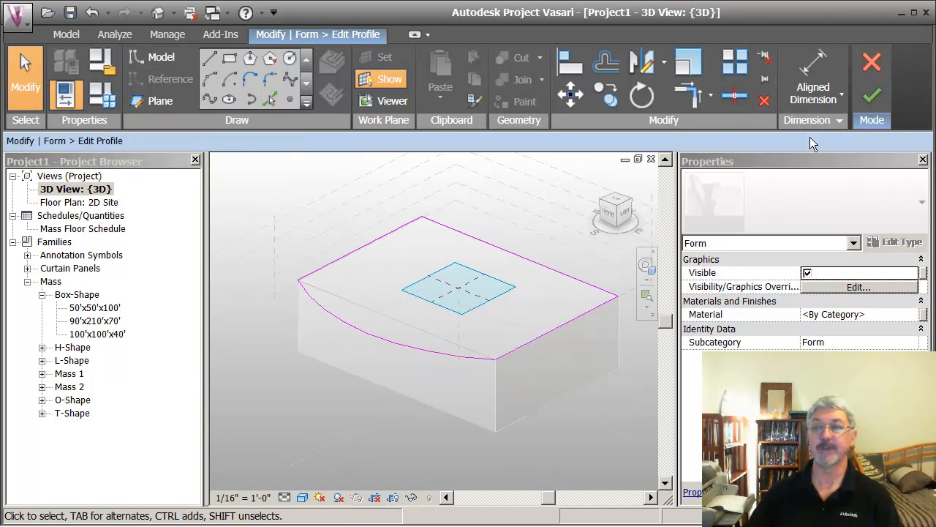
pyautogui.click(871, 95)
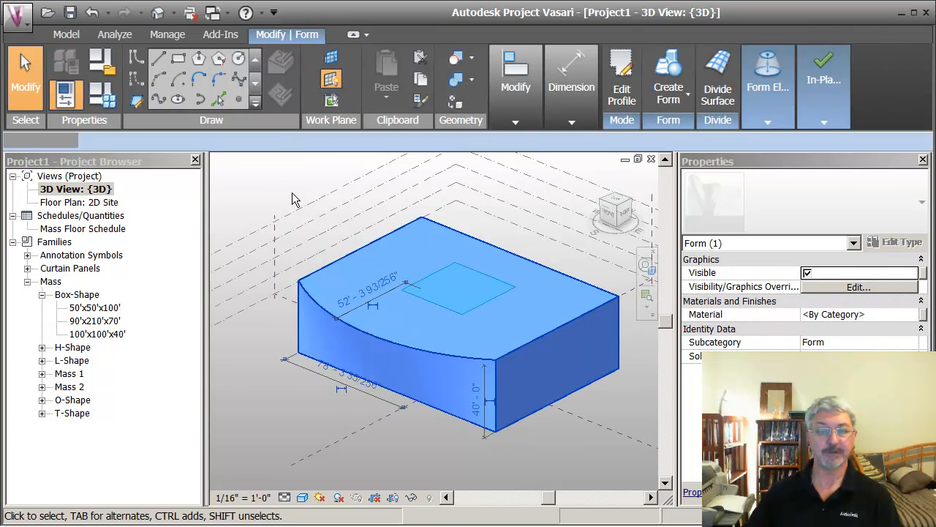
# Step: Finish the reshaped mass, examine its floor areas and perimeters in the Mass Floor Schedule, and return to the 3D view
pyautogui.doubleClick(79, 230)
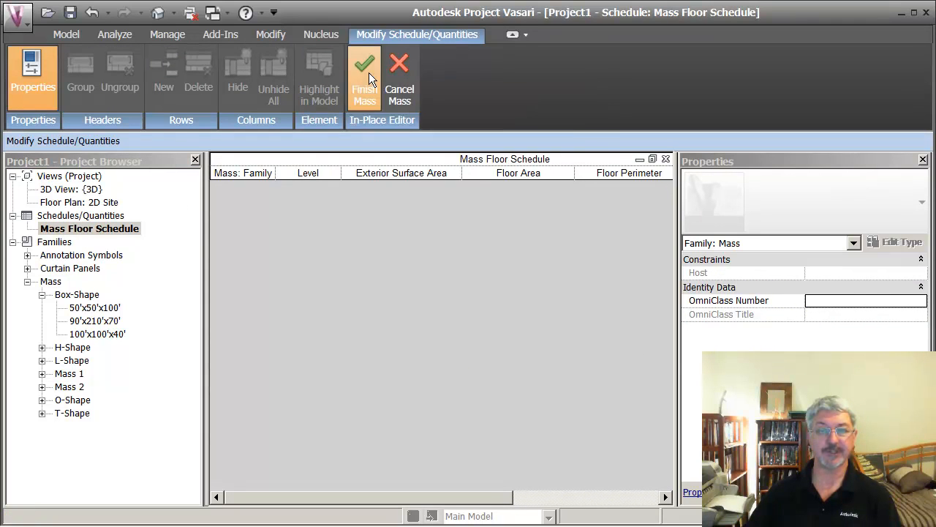
pyautogui.click(368, 72)
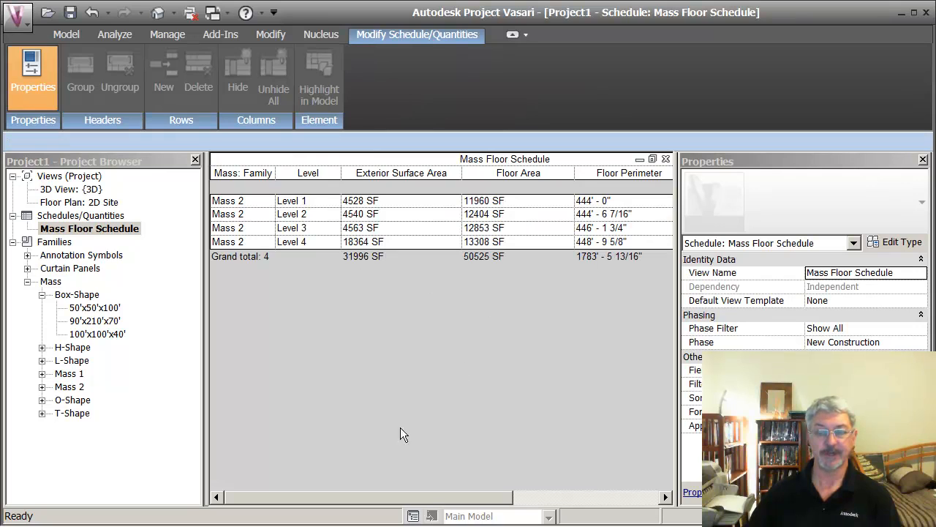
pyautogui.moveTo(409, 498); pyautogui.dragTo(483, 497)
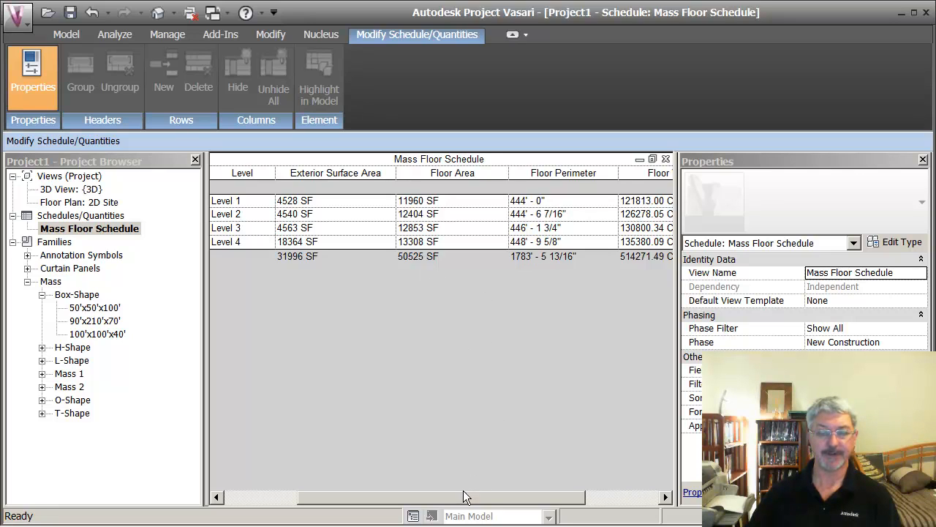
pyautogui.moveTo(459, 498); pyautogui.dragTo(400, 428)
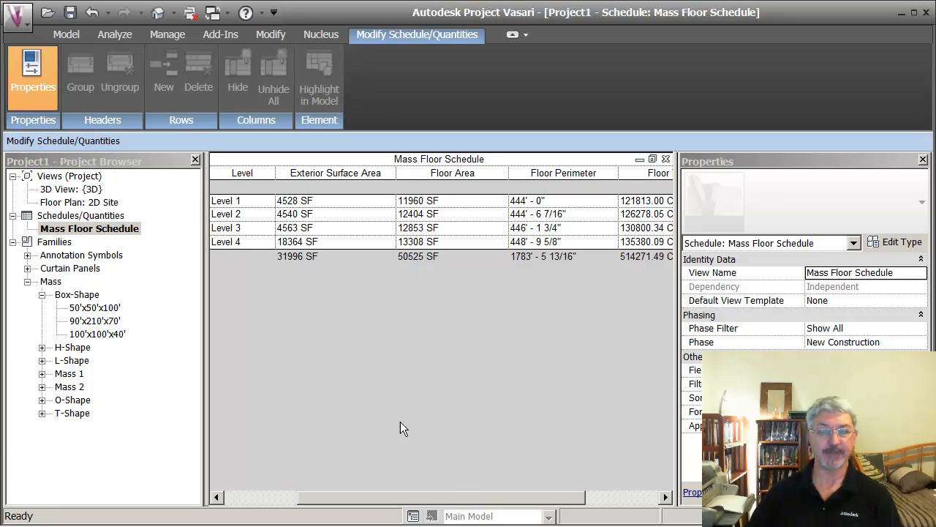
pyautogui.doubleClick(84, 190)
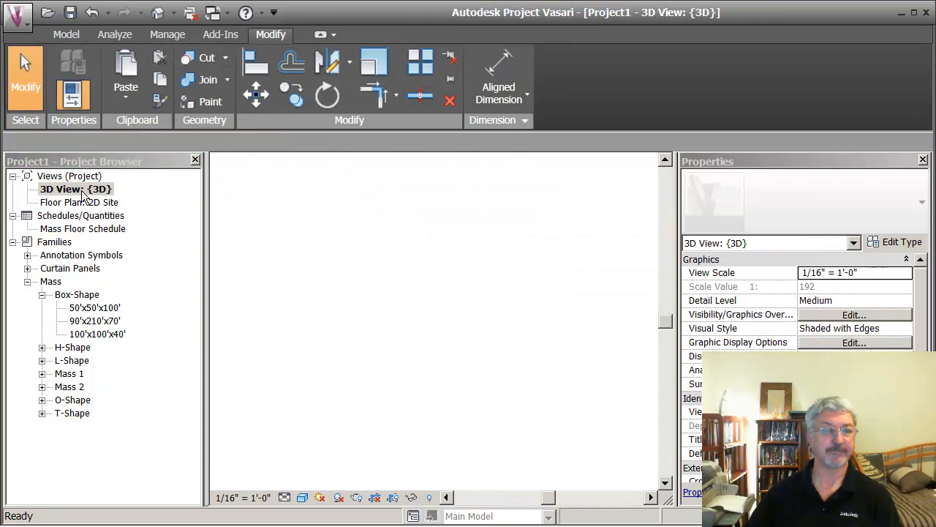
pyautogui.moveTo(305, 179); pyautogui.dragTo(285, 176, button='middle')
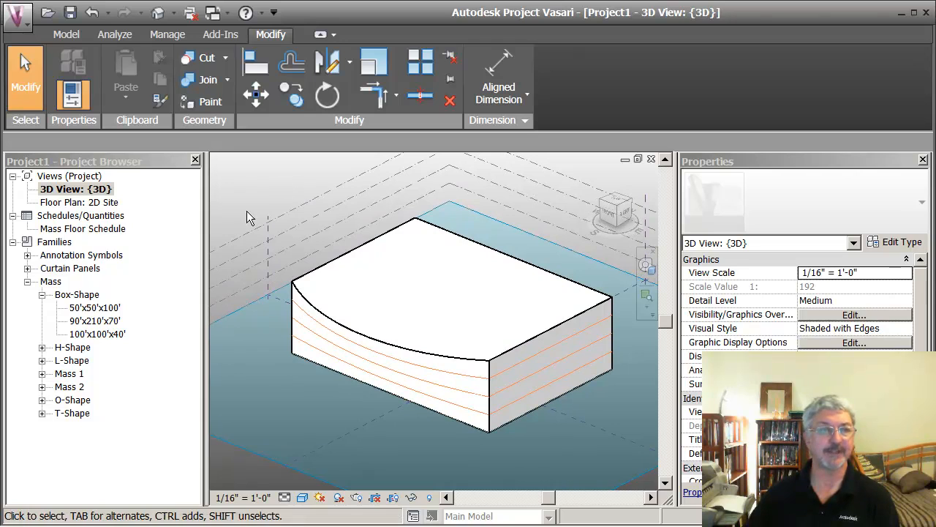
# Step: Sign in to the Autodesk account from the application's services by entering the account password
pyautogui.click(24, 28)
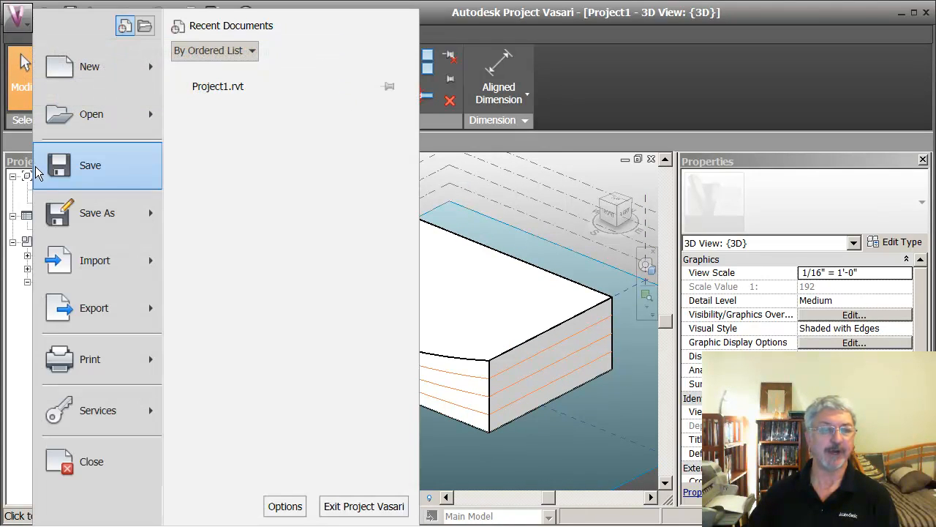
pyautogui.click(135, 408)
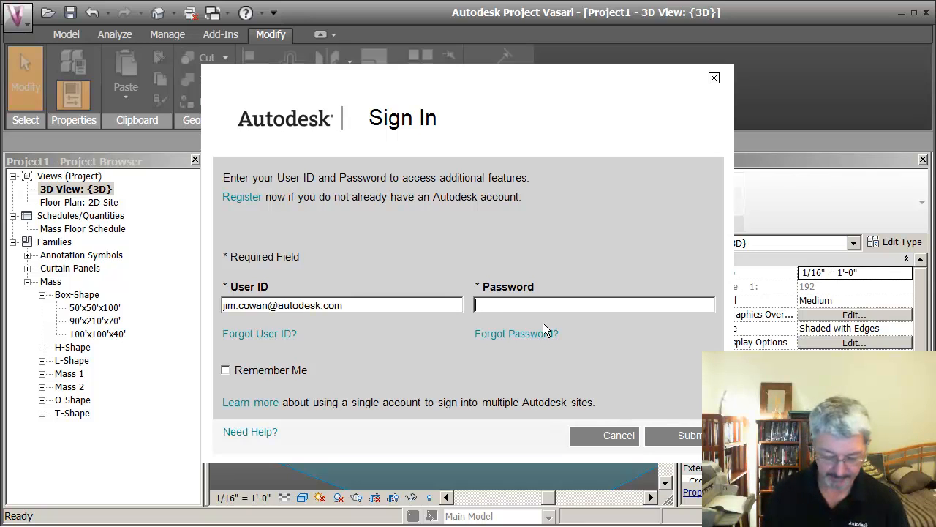
pyautogui.write('••')
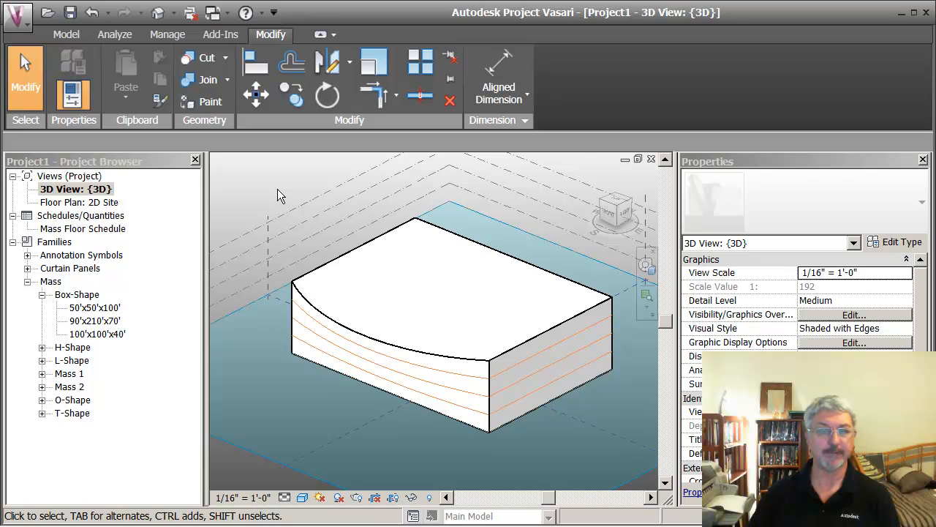
pyautogui.moveTo(277, 189); pyautogui.dragTo(253, 192, button='middle')
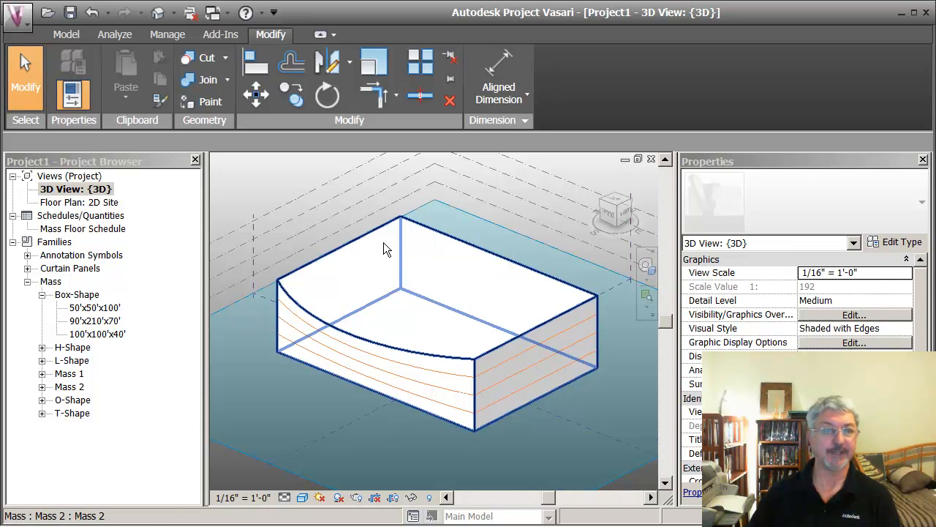
# Step: Review the building types in the energy settings, keep Office, and enable Create Energy Model
pyautogui.click(115, 34)
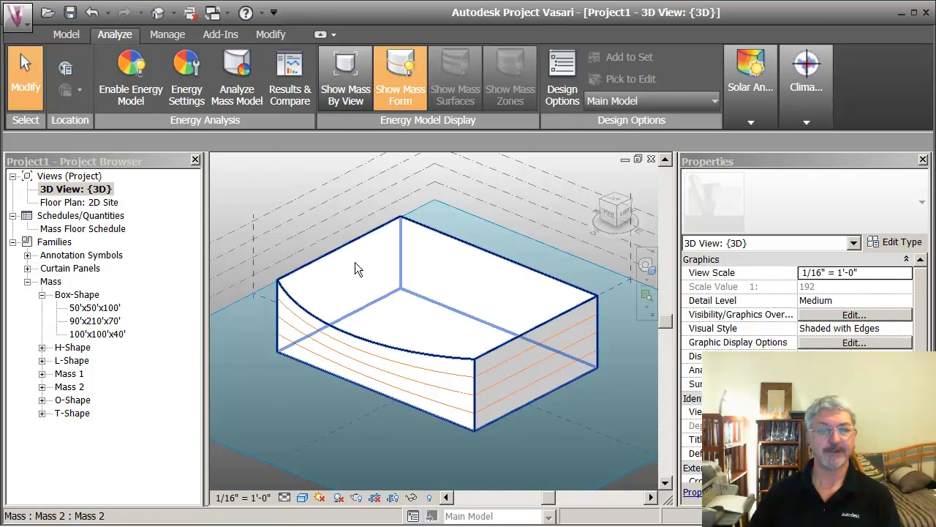
pyautogui.click(187, 64)
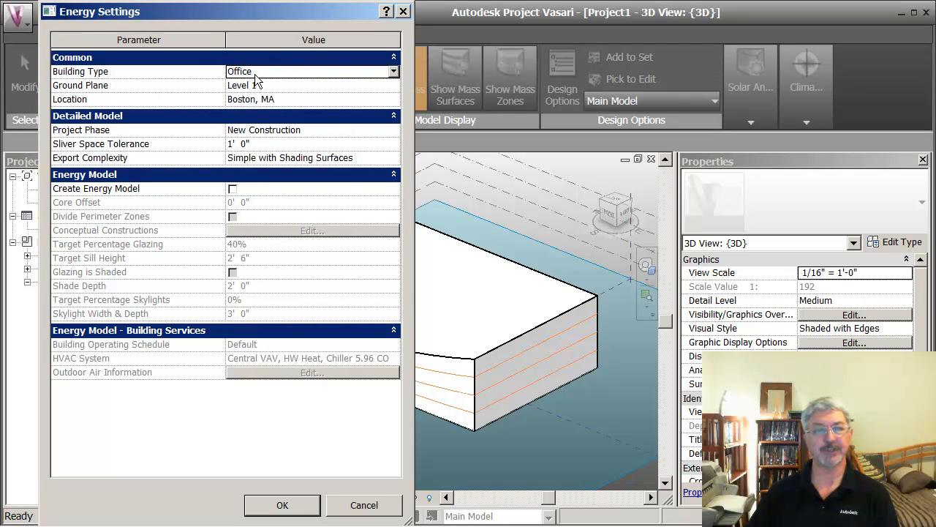
pyautogui.click(394, 72)
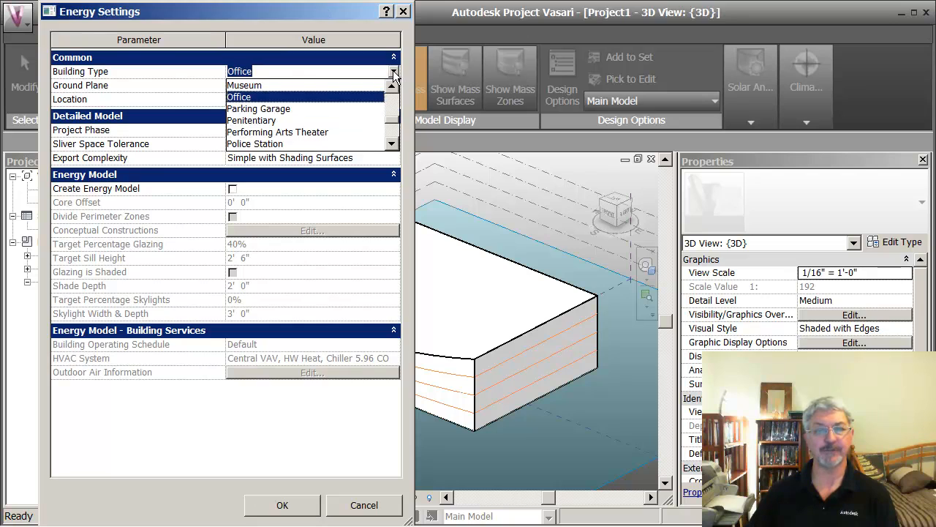
pyautogui.moveTo(392, 117); pyautogui.dragTo(391, 148)
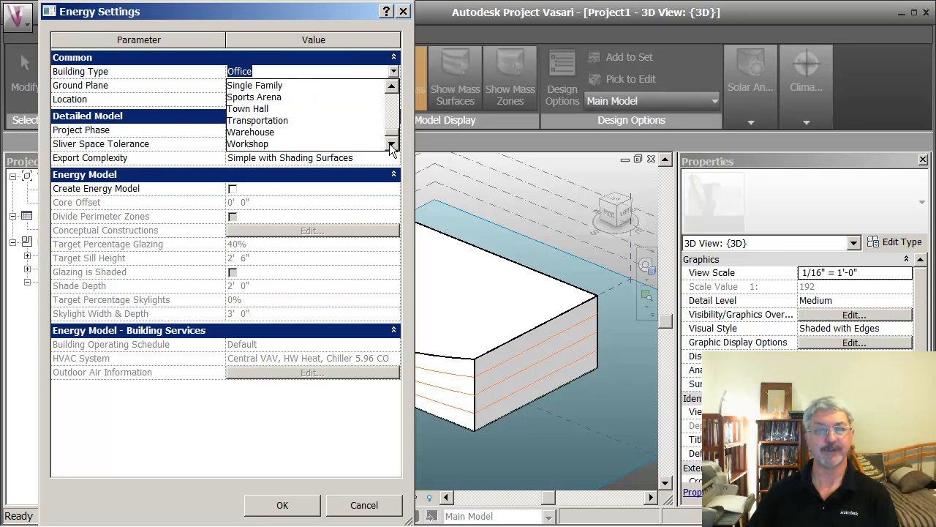
pyautogui.click(546, 157)
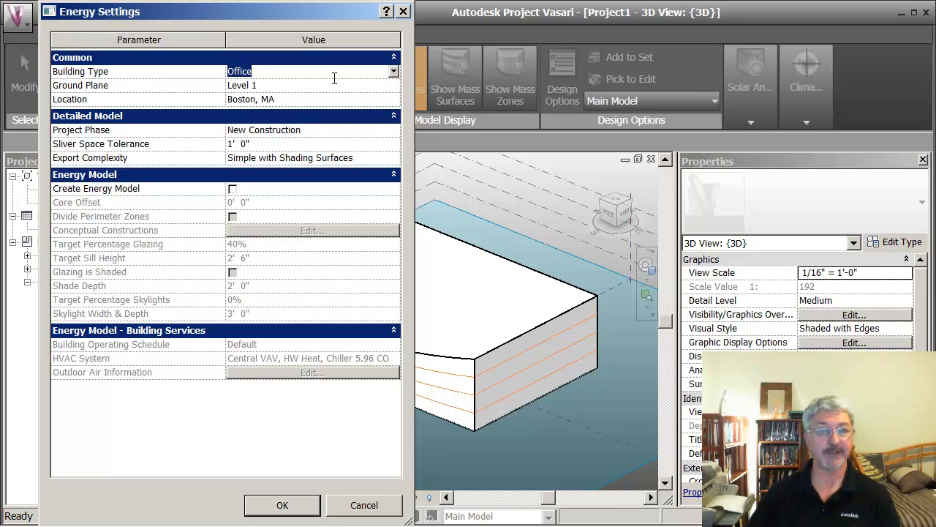
pyautogui.click(233, 189)
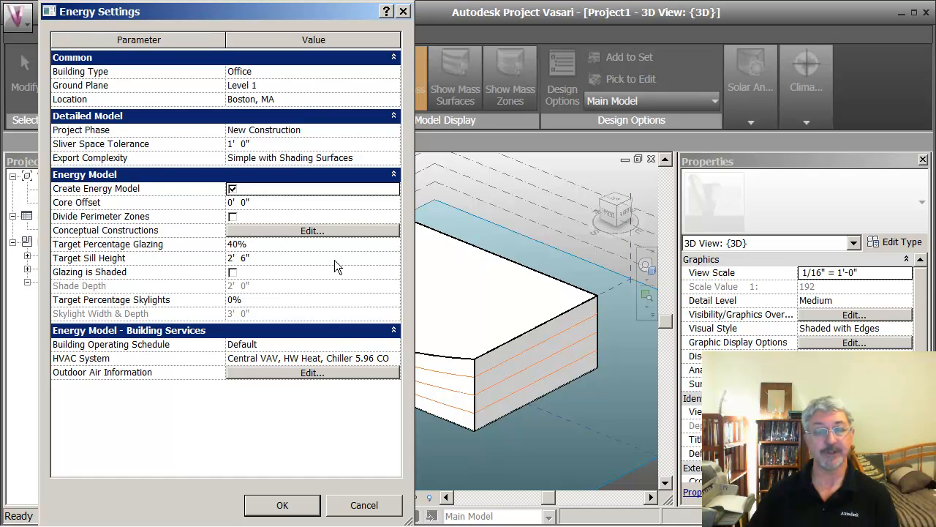
pyautogui.click(283, 505)
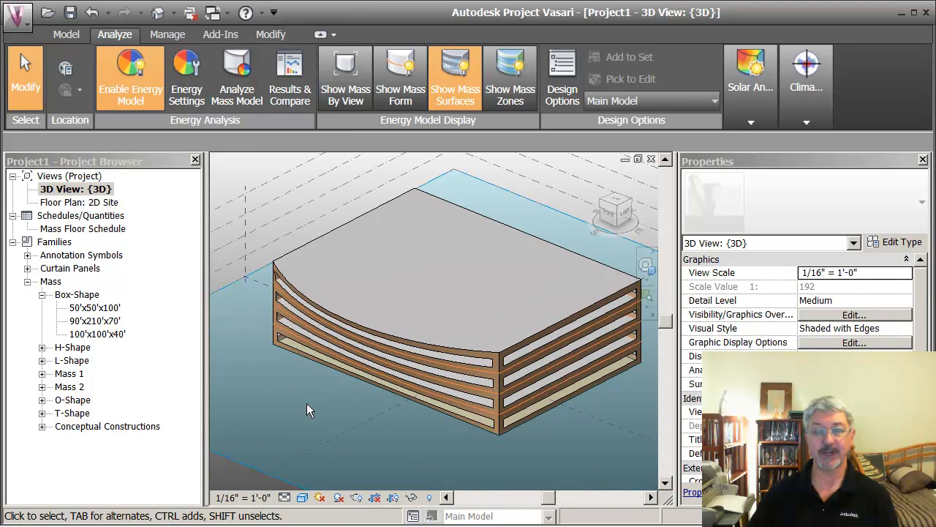
# Step: Compare the mass form, mass surfaces and mass zones displays of the energy model, ending on mass surfaces
pyautogui.scroll(1, 306, 403)
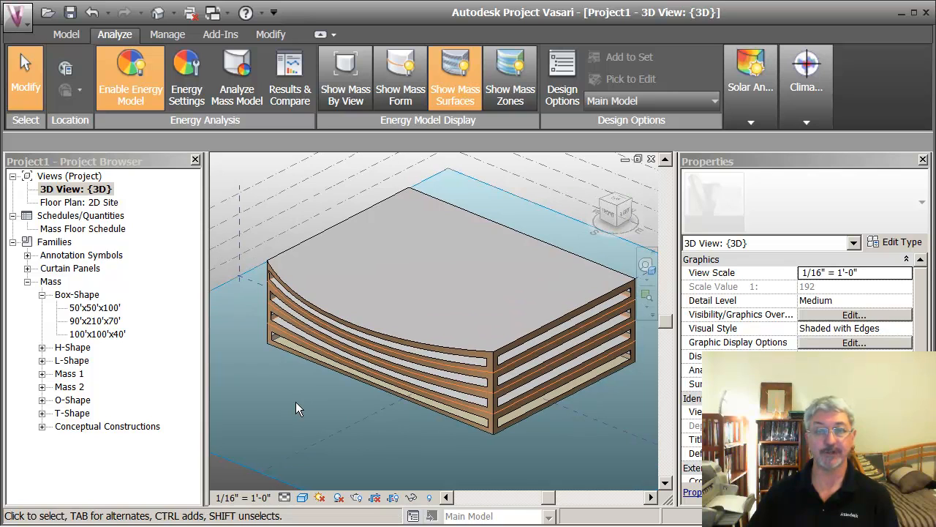
pyautogui.click(401, 82)
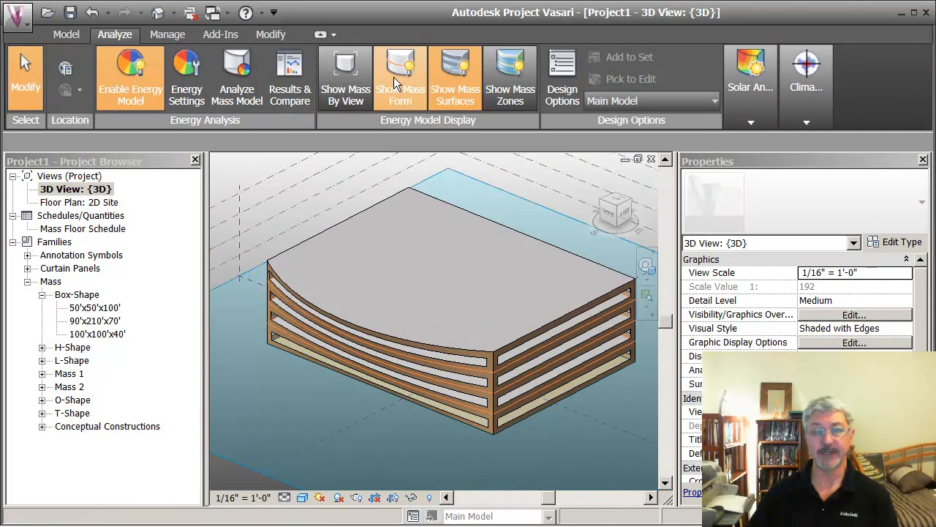
pyautogui.click(444, 82)
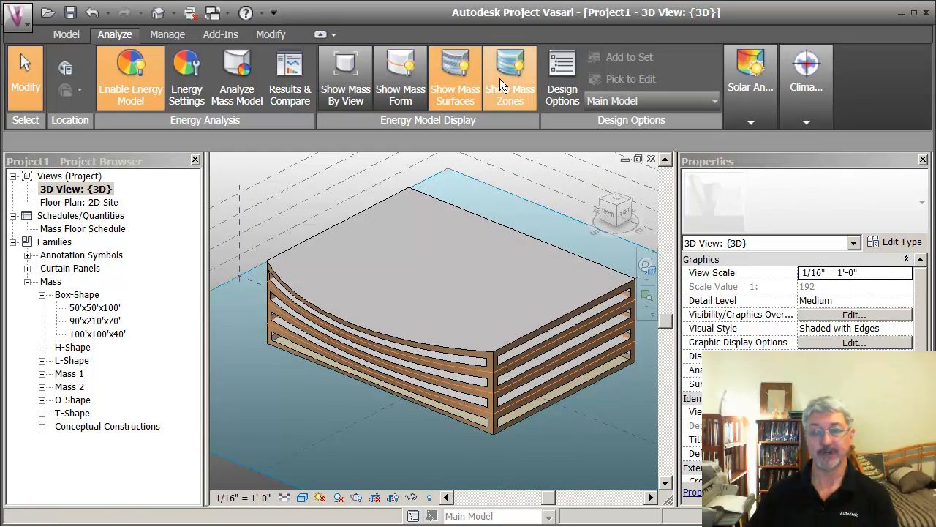
pyautogui.click(510, 80)
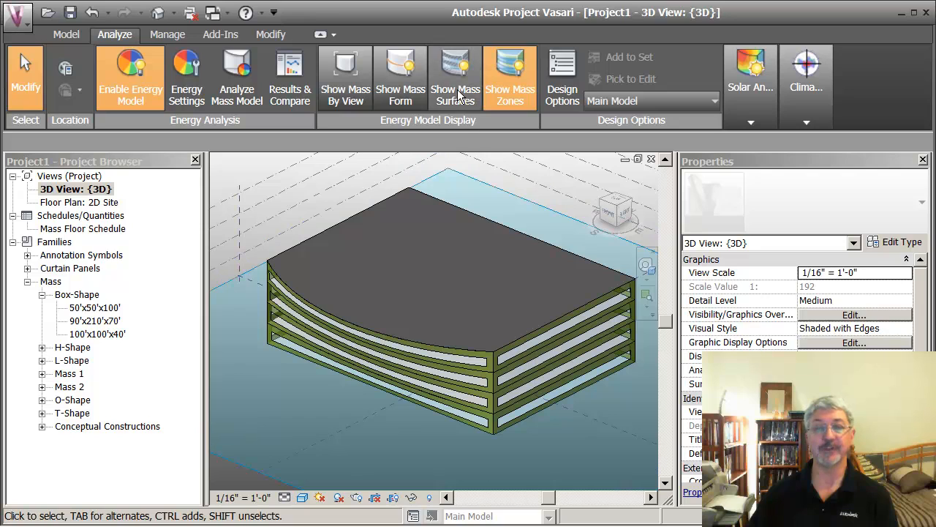
pyautogui.click(408, 84)
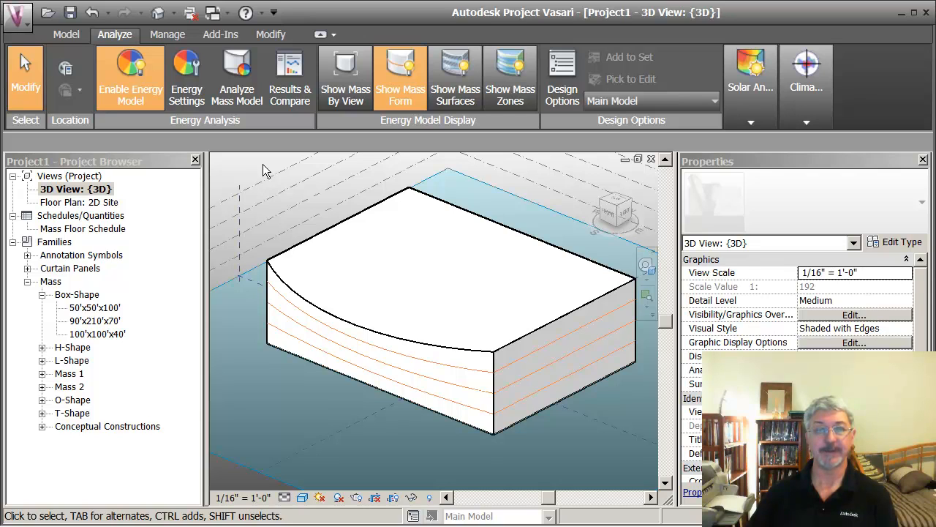
pyautogui.click(447, 95)
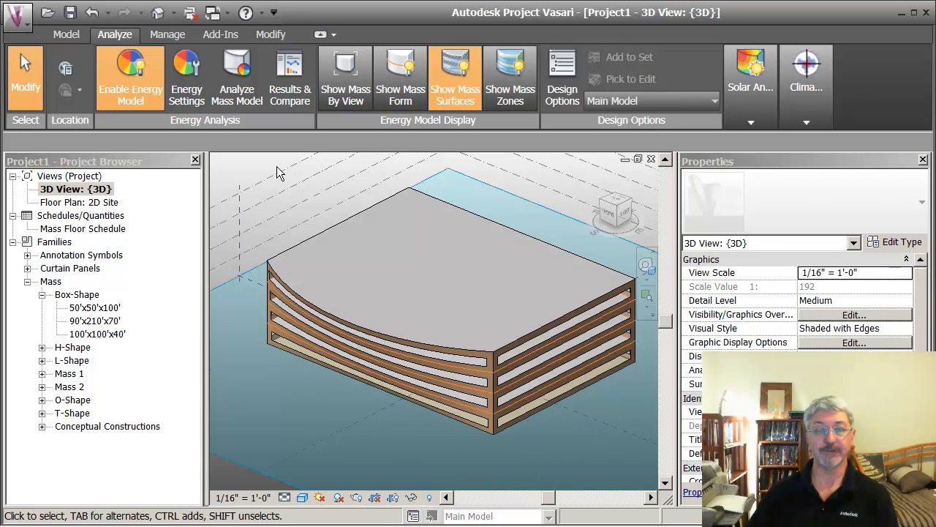
# Step: Run an energy analysis of the mass model with the analysis name "baseline"
pyautogui.click(249, 106)
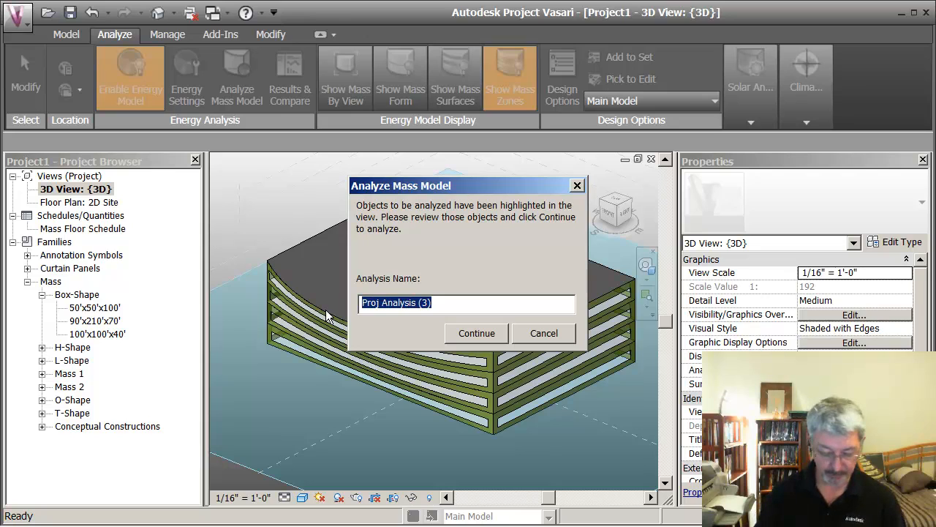
pyautogui.write('baseline')
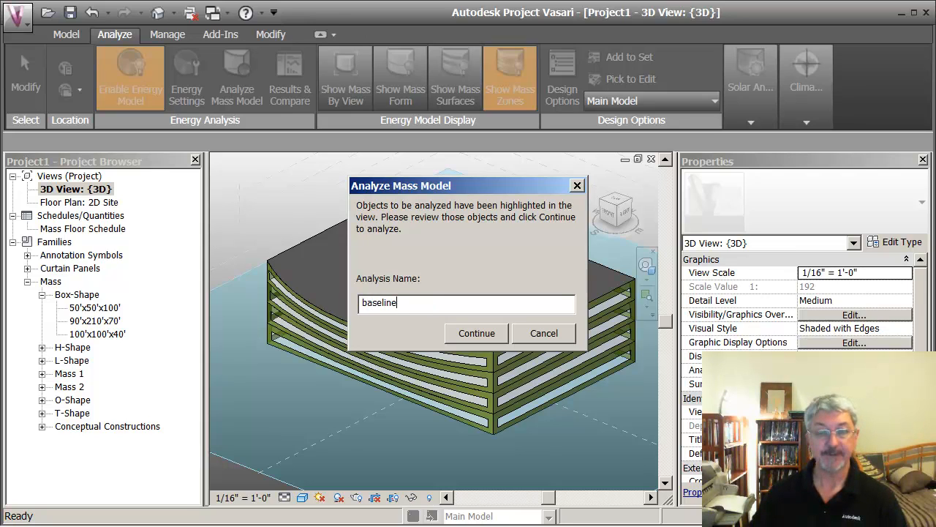
pyautogui.click(481, 333)
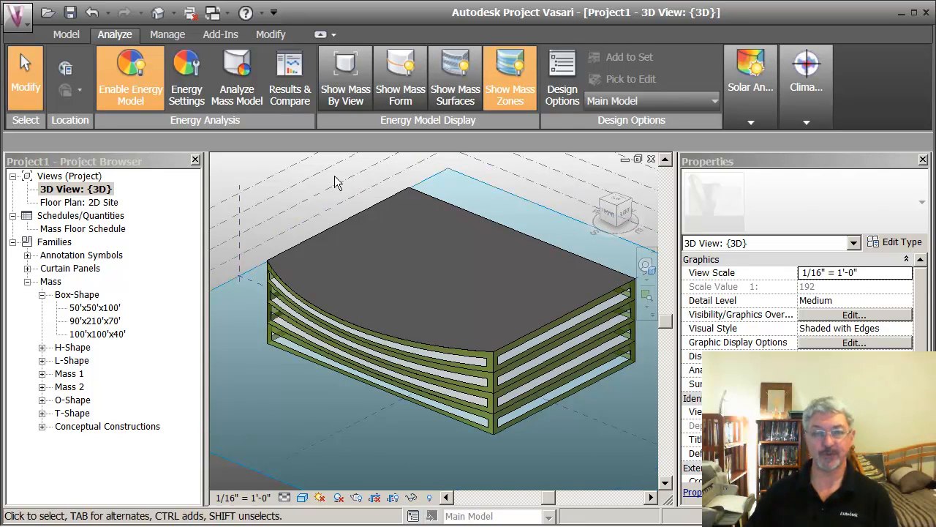
# Step: Display the mass form, pull the mass's flat short end face inward, and adjust its top face with the shape handles
pyautogui.click(400, 87)
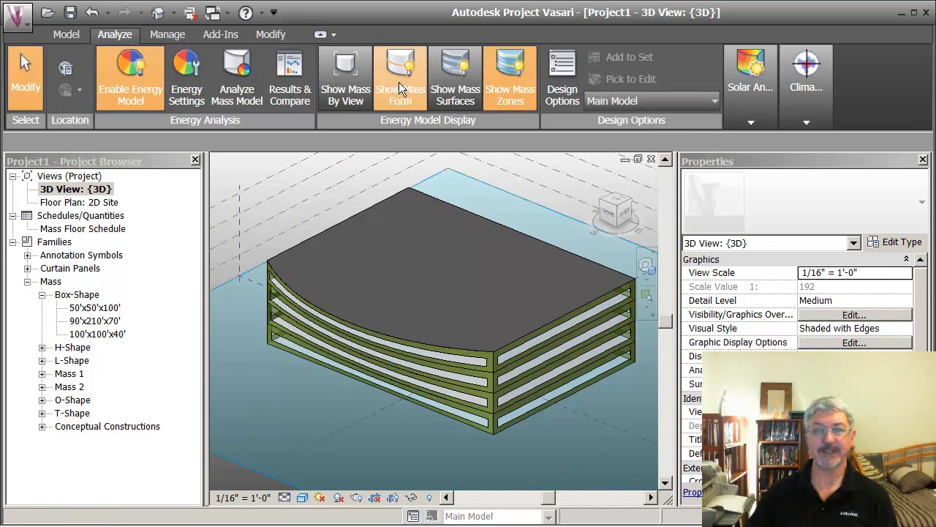
pyautogui.click(555, 354)
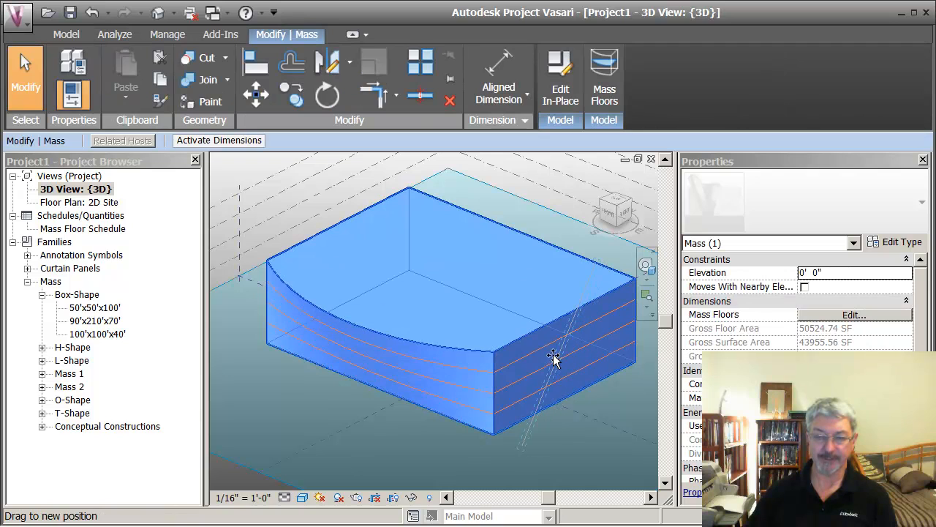
pyautogui.moveTo(550, 354); pyautogui.dragTo(550, 355)
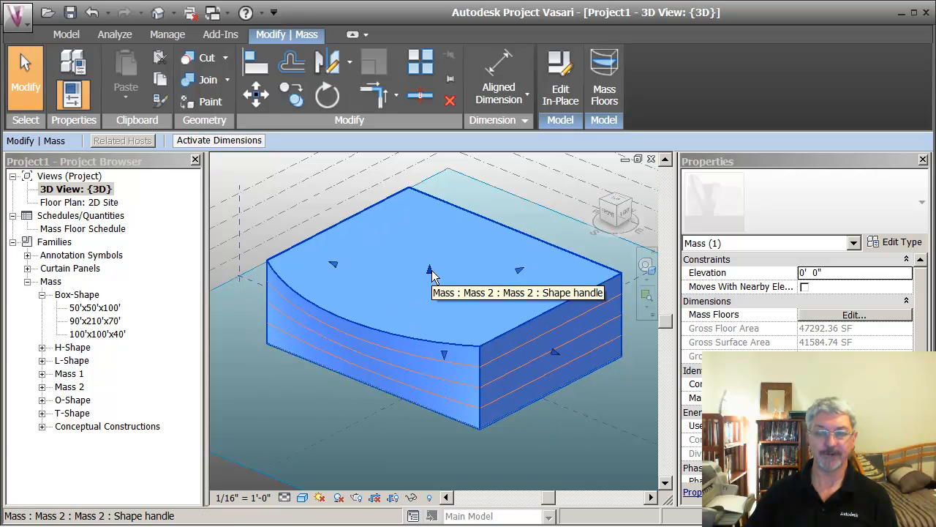
pyautogui.moveTo(431, 271); pyautogui.dragTo(427, 287)
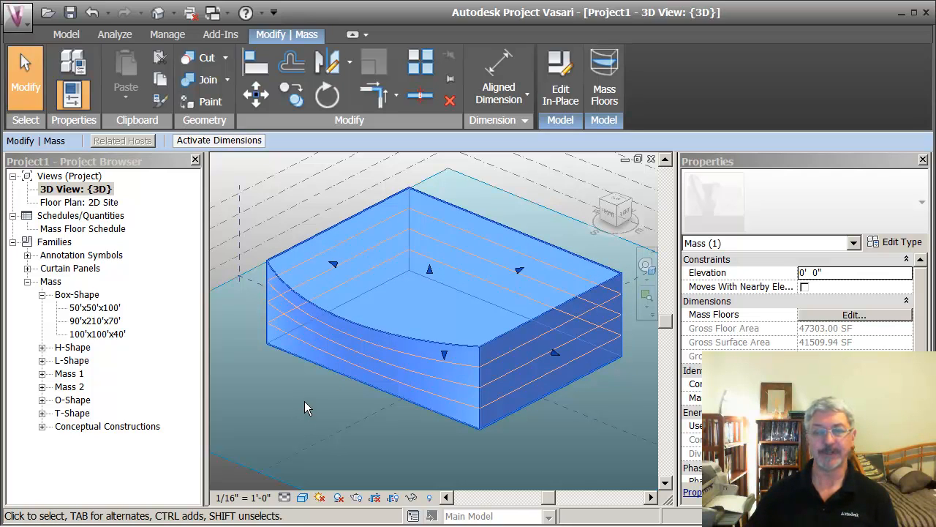
# Step: Deselect the reshaped mass and display the mass surfaces of the energy model
pyautogui.click(305, 401)
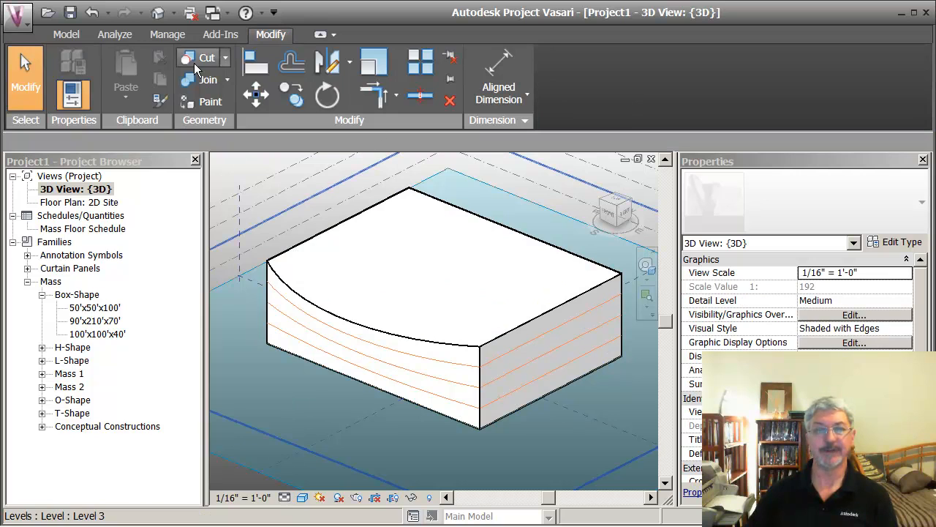
pyautogui.click(115, 34)
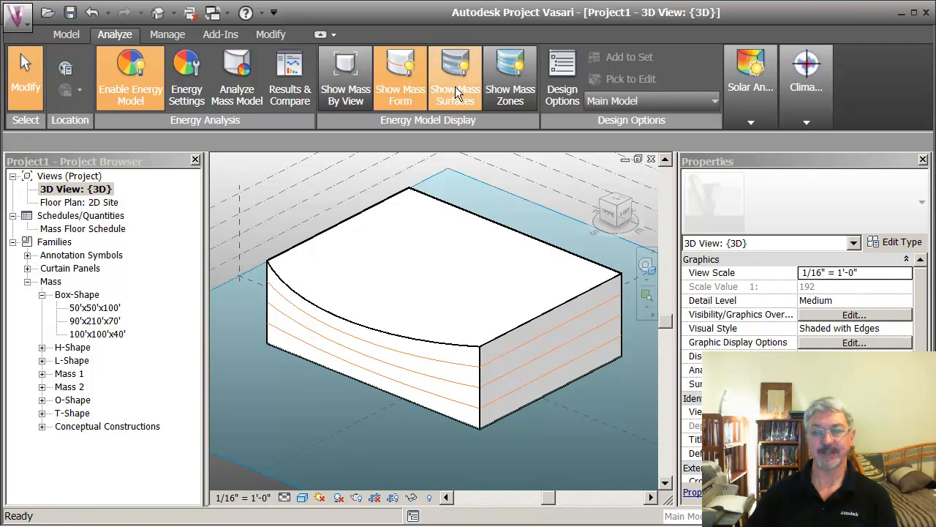
pyautogui.click(455, 86)
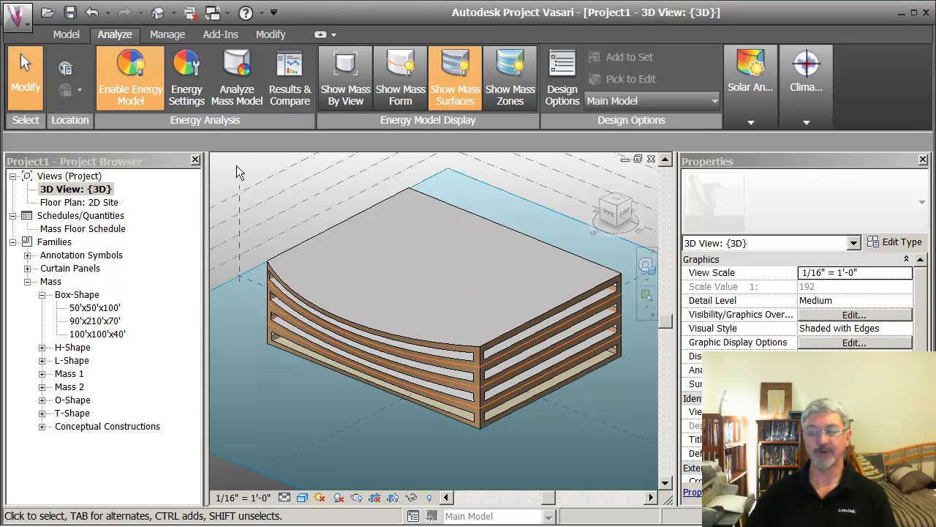
# Step: Open the baseline analysis results and review the building performance factors, energy use intensity, life cycle cost and renewable energy potential
pyautogui.click(290, 76)
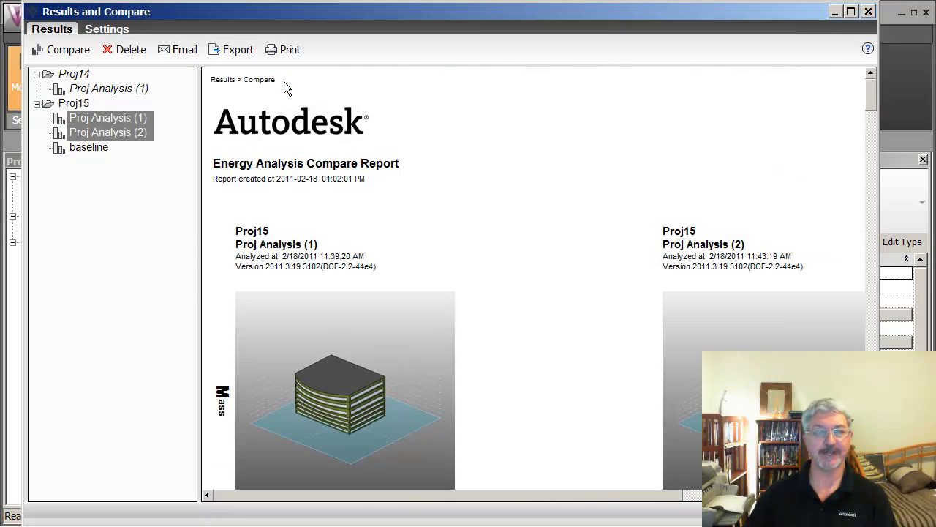
pyautogui.click(84, 147)
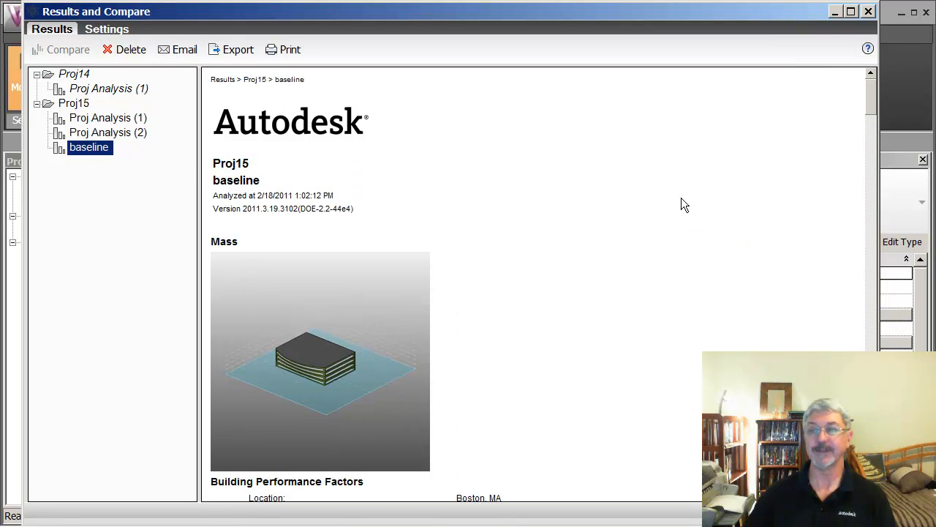
pyautogui.moveTo(869, 109); pyautogui.dragTo(869, 145)
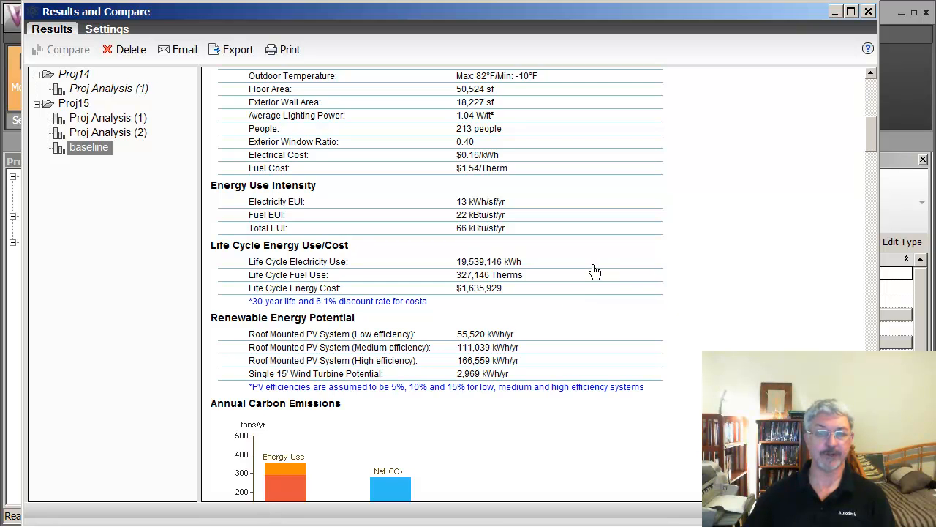
pyautogui.scroll(-2, 590, 270)
pyautogui.scroll(3, 585, 268)
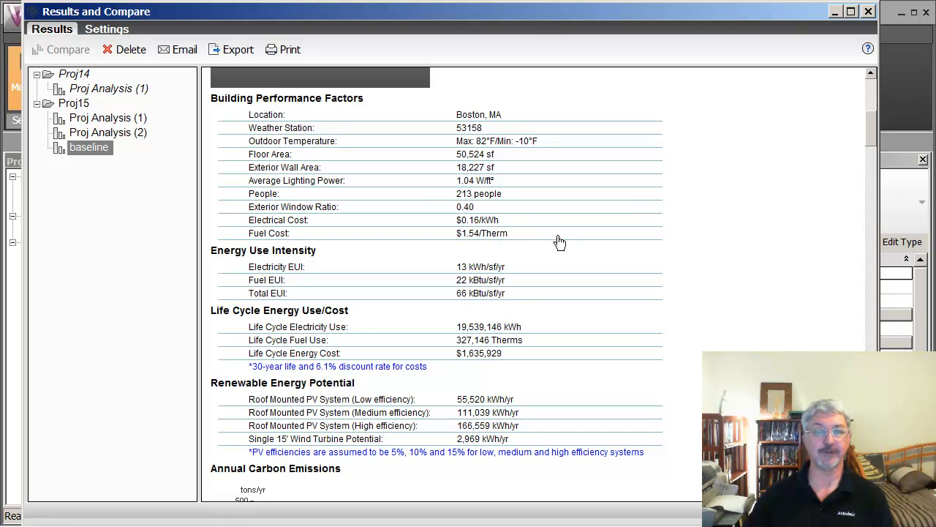
# Step: Examine the annual carbon emissions, annual energy use and cost, and the fuel and electricity use charts of the baseline report
pyautogui.scroll(-2, 557, 235)
pyautogui.scroll(-7, 557, 236)
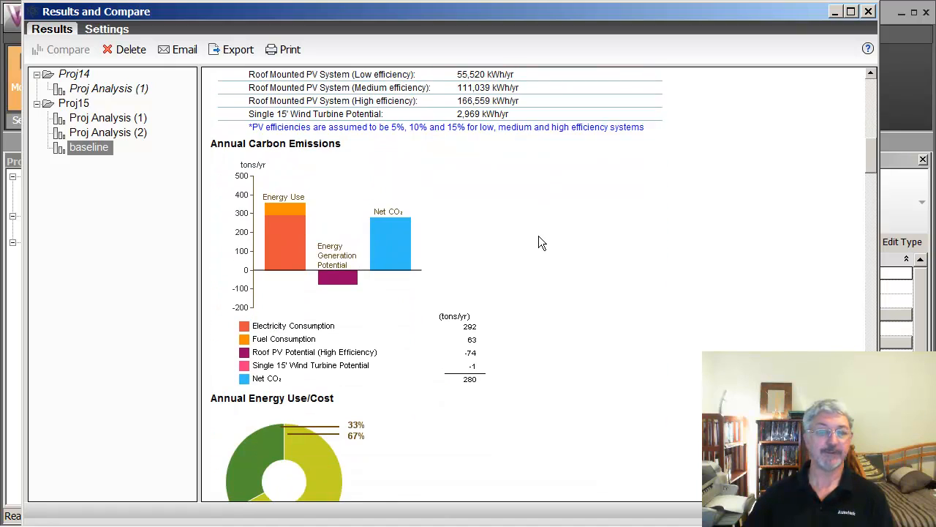
pyautogui.scroll(-2, 505, 227)
pyautogui.scroll(-4, 504, 229)
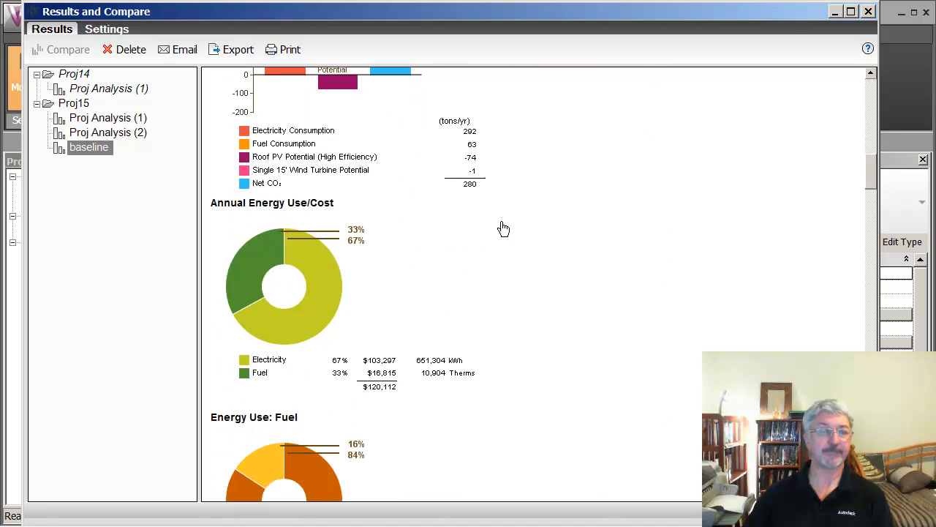
pyautogui.scroll(2, 504, 228)
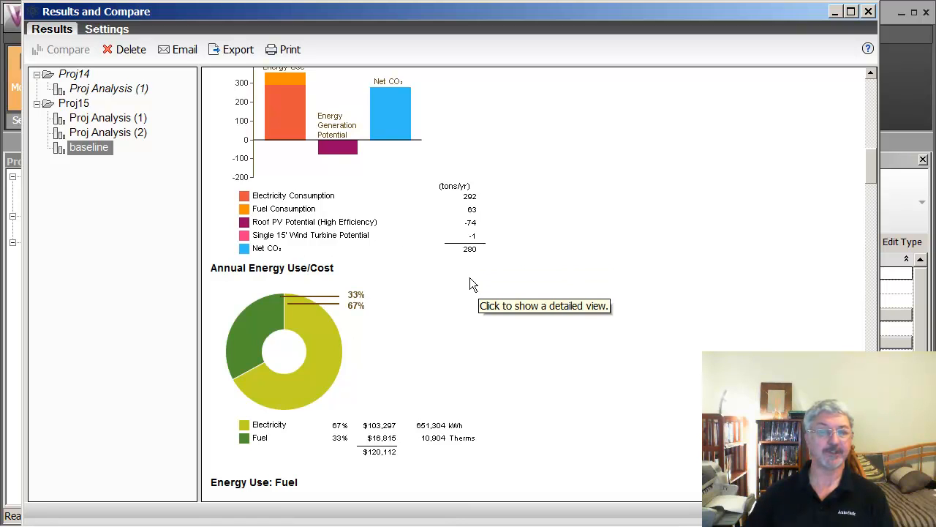
pyautogui.scroll(2, 435, 270)
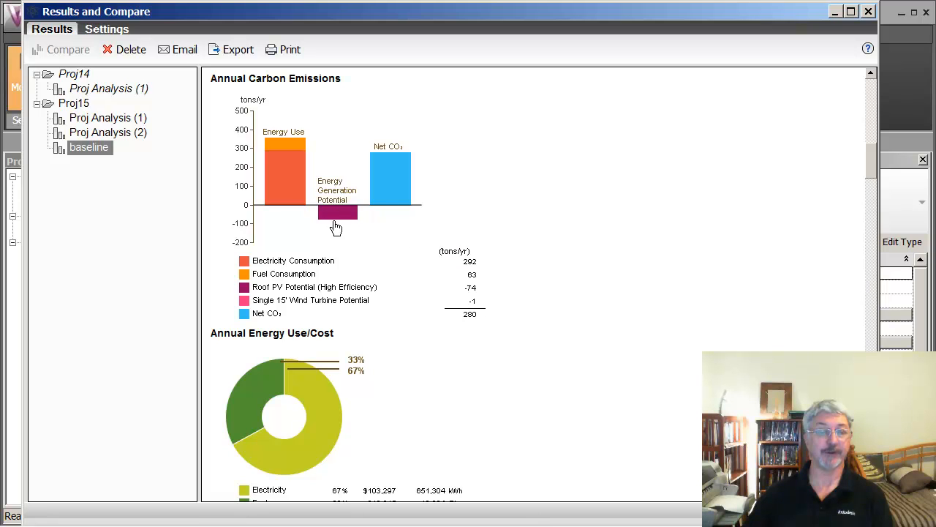
pyautogui.scroll(-3, 389, 258)
pyautogui.scroll(-9, 390, 253)
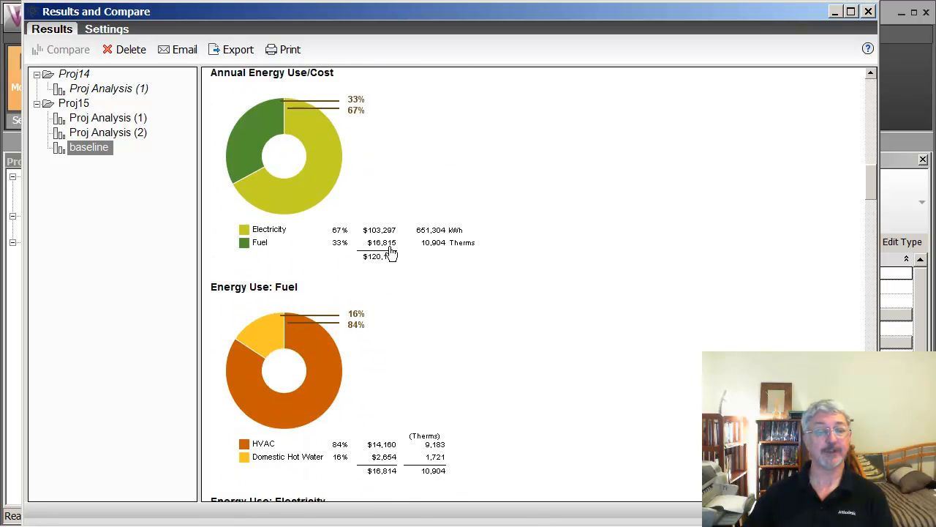
pyautogui.scroll(-7, 390, 253)
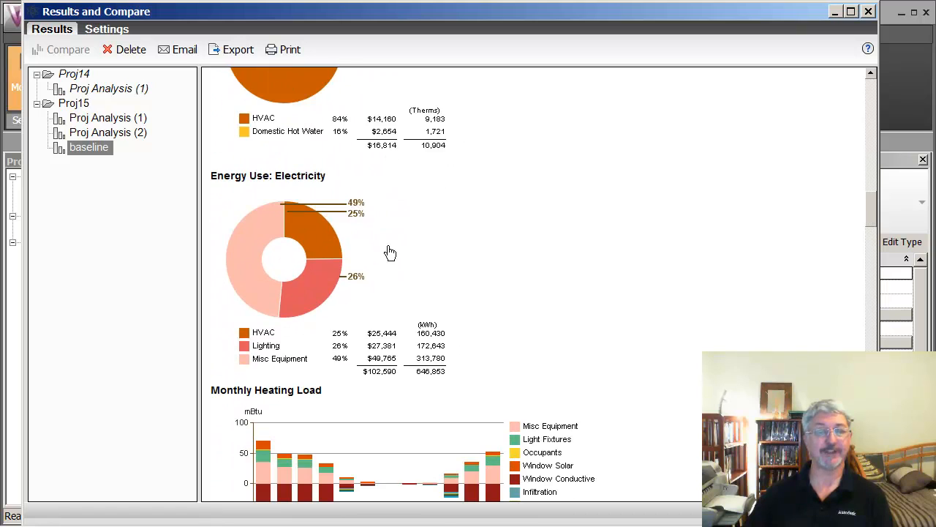
# Step: Examine the monthly heating and cooling loads and the monthly fuel and electricity consumption in the baseline report
pyautogui.scroll(-3, 387, 254)
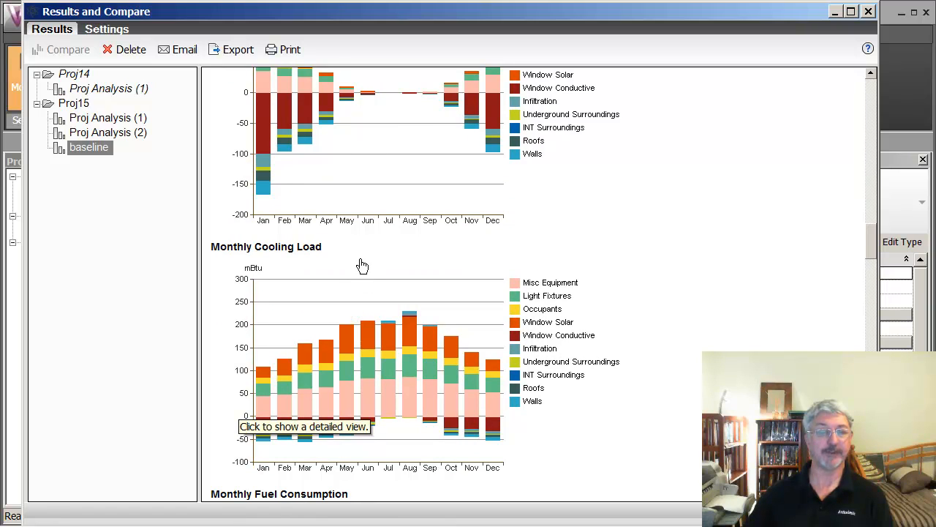
pyautogui.scroll(3, 359, 264)
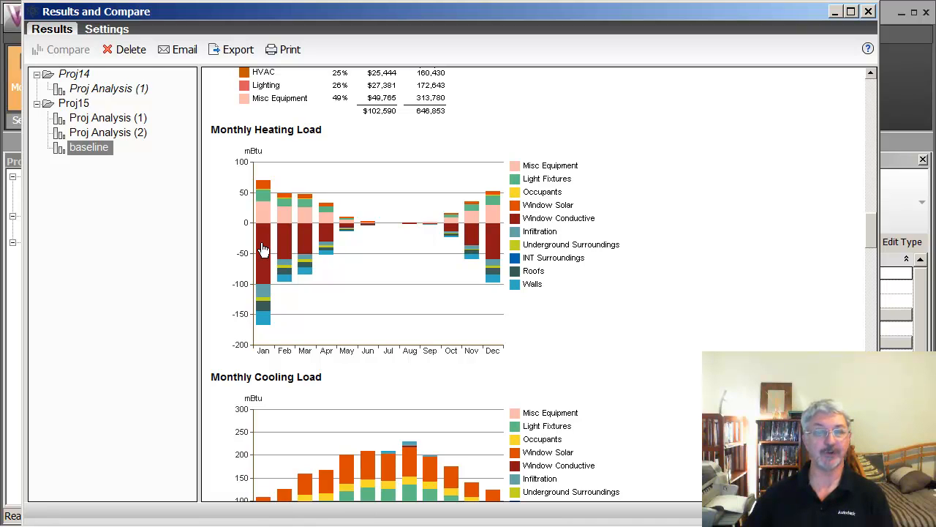
pyautogui.scroll(2, 263, 250)
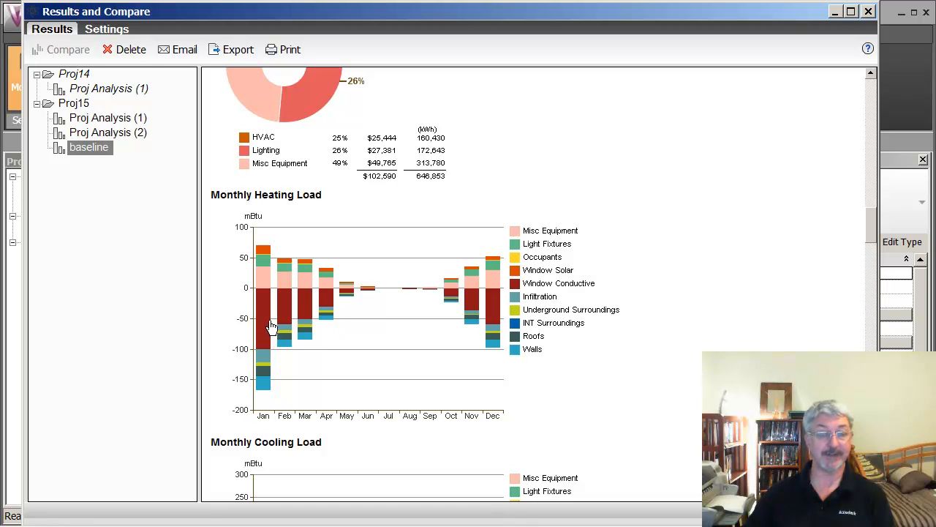
pyautogui.scroll(-4, 617, 290)
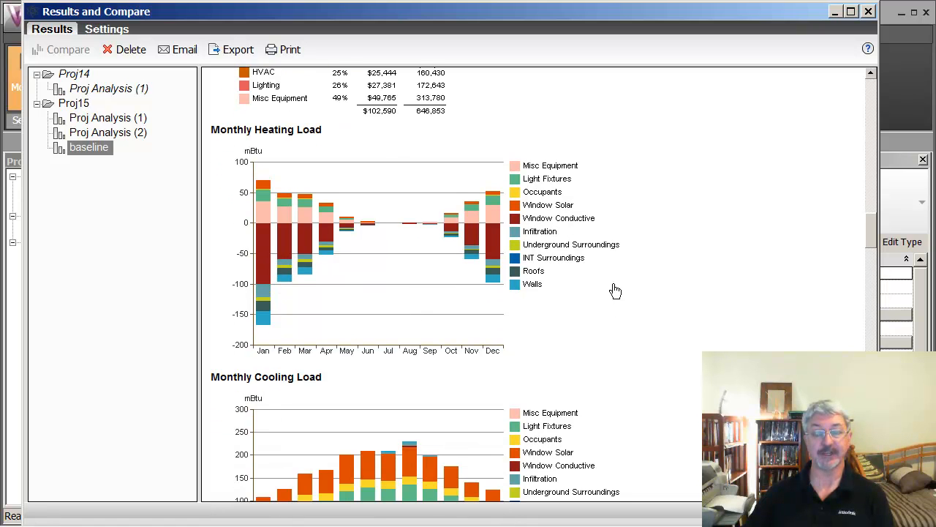
pyautogui.scroll(-12, 601, 283)
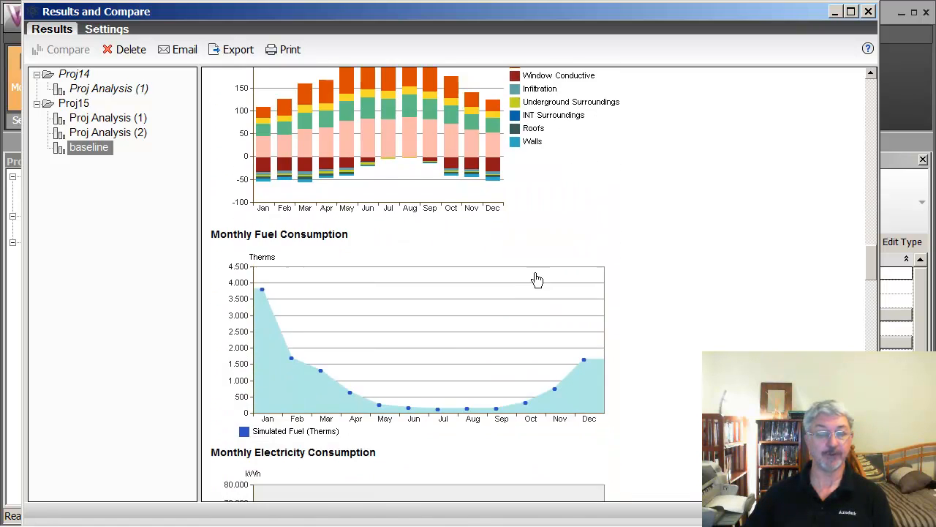
pyautogui.scroll(-4, 387, 262)
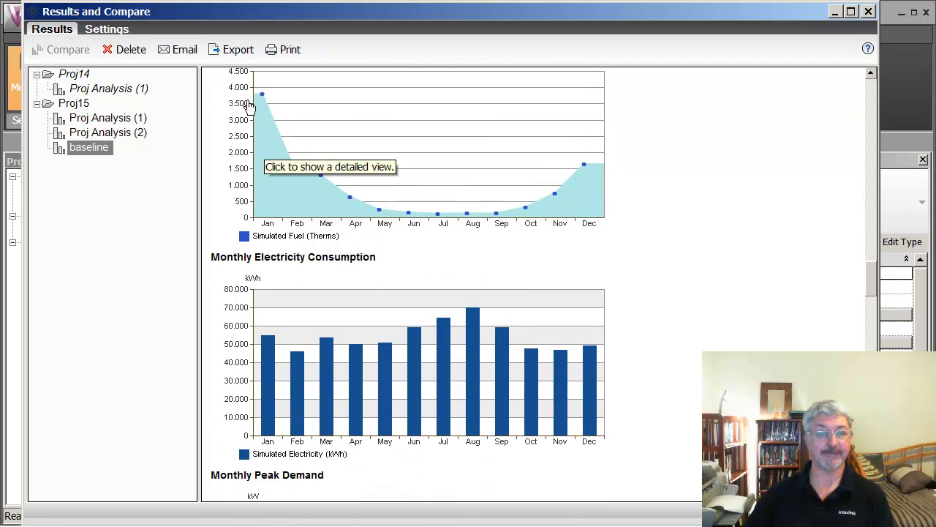
pyautogui.scroll(-4, 388, 245)
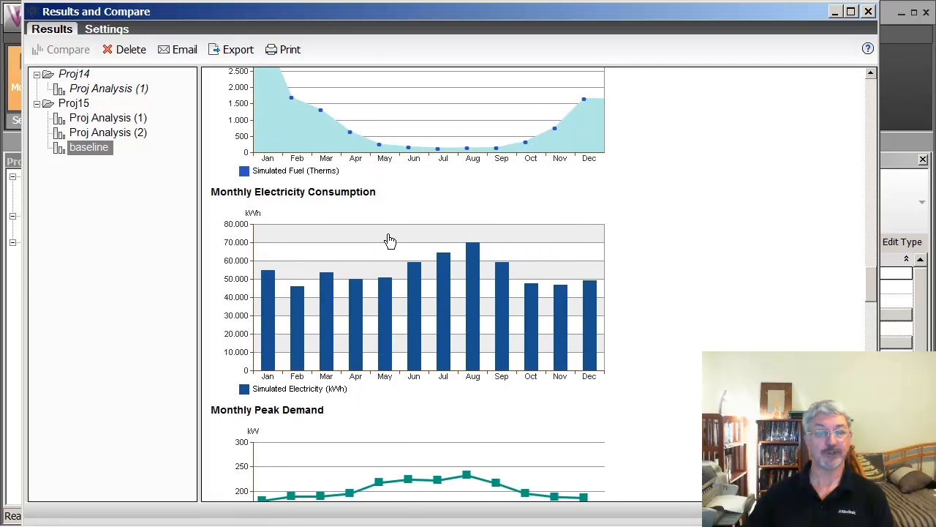
# Step: Review the baseline report's annual and monthly wind roses, monthly design data, temperature bins and humidity chart
pyautogui.scroll(-16, 384, 238)
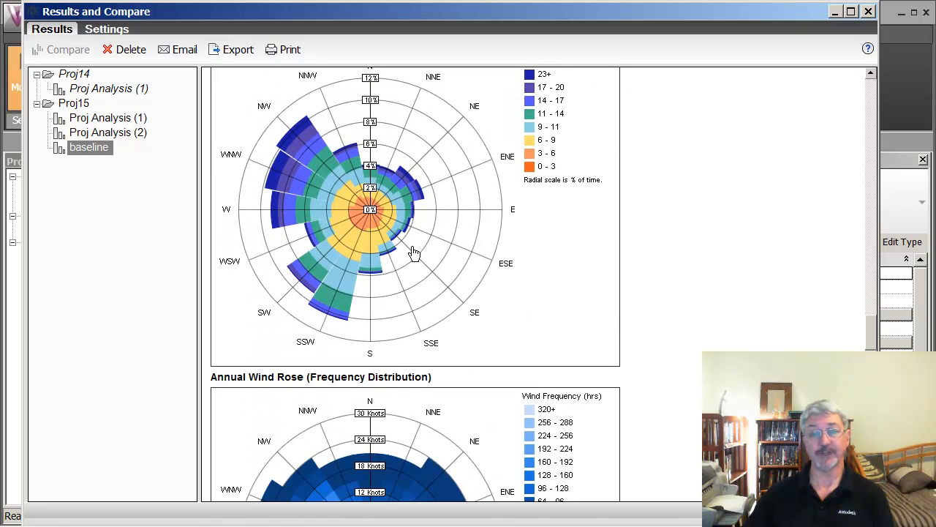
pyautogui.scroll(2, 414, 253)
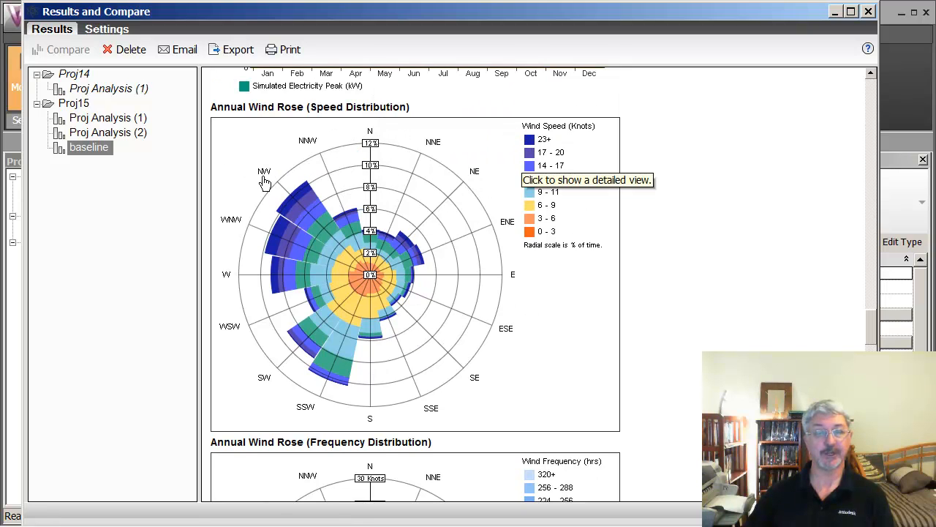
pyautogui.scroll(-10, 447, 311)
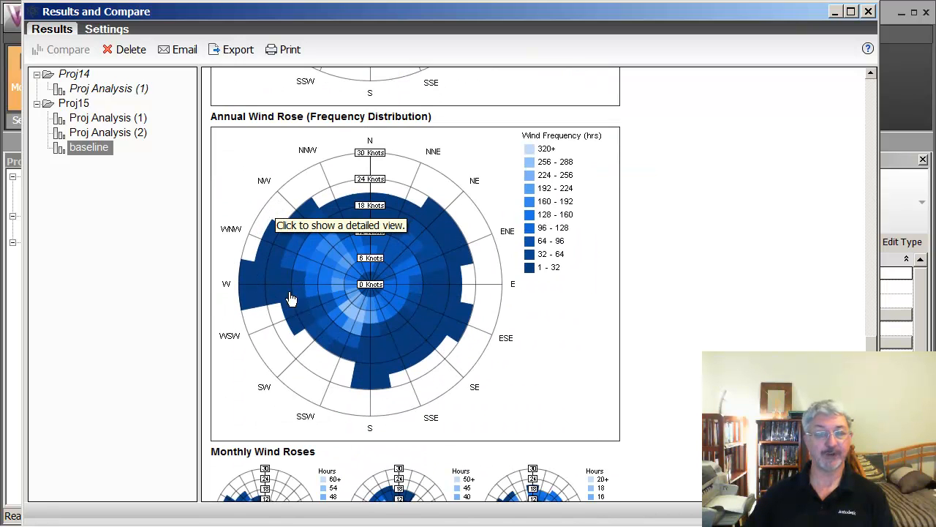
pyautogui.scroll(-10, 439, 220)
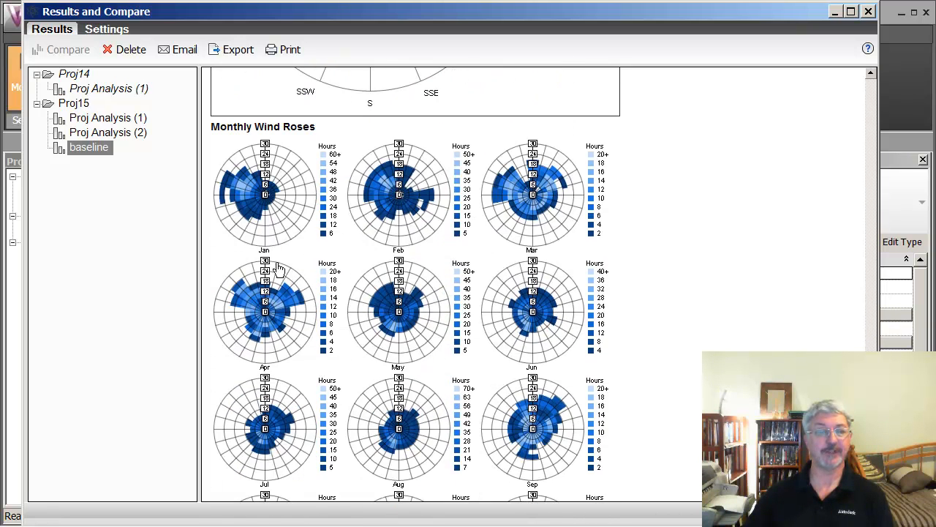
pyautogui.scroll(-2, 423, 345)
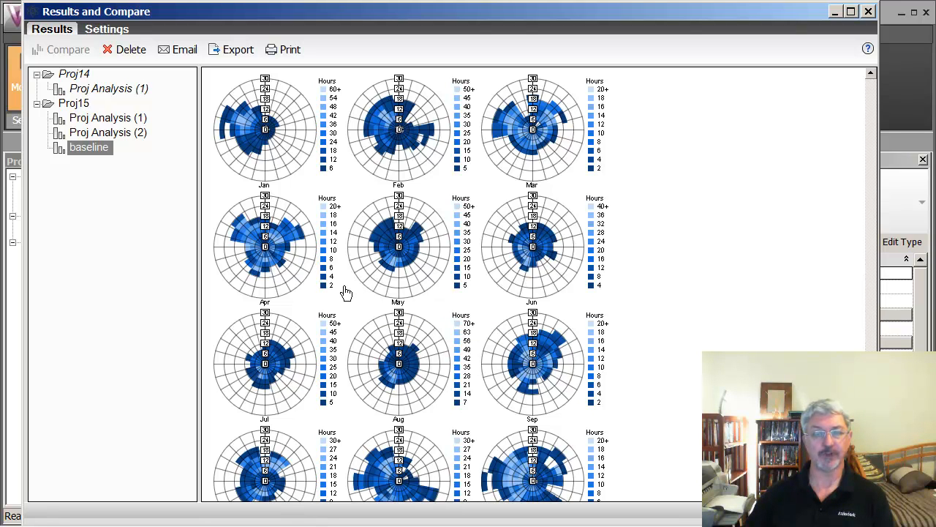
pyautogui.scroll(-6, 347, 289)
pyautogui.scroll(-4, 347, 287)
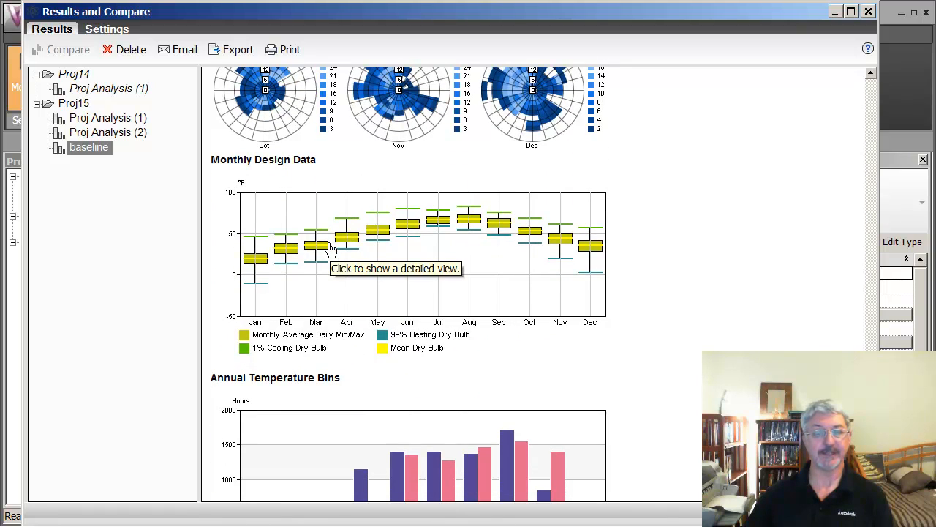
pyautogui.scroll(-2, 330, 249)
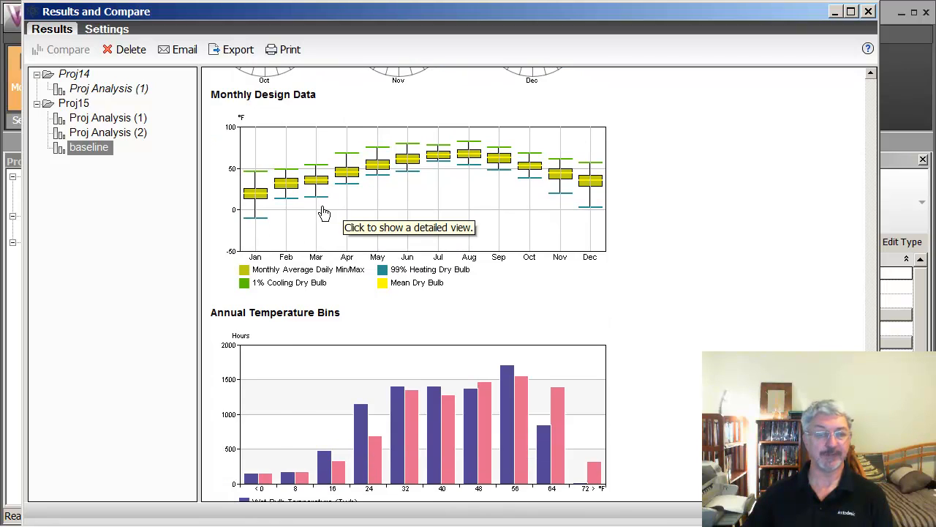
pyautogui.scroll(-18, 314, 230)
pyautogui.scroll(-1, 313, 251)
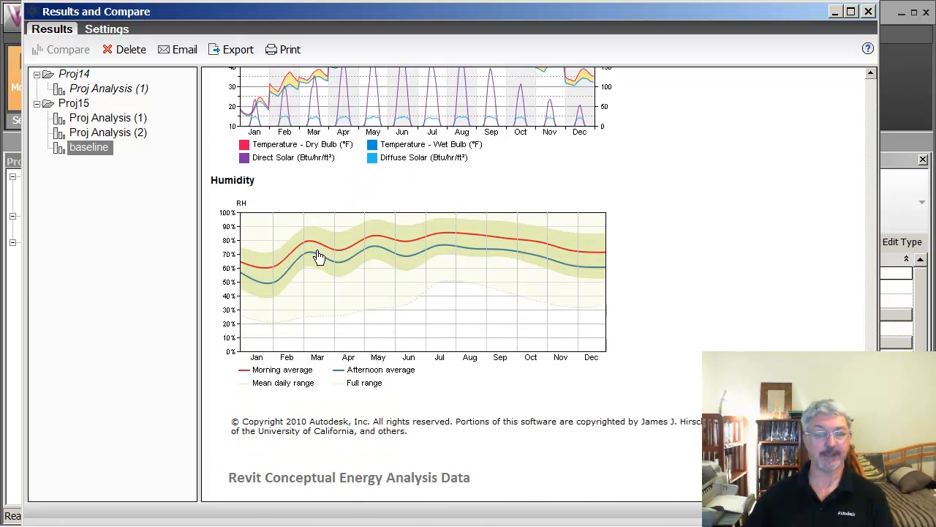
# Step: Return to the performance and energy use figures of the baseline report, and close the results window
pyautogui.scroll(20, 314, 252)
pyautogui.scroll(15, 320, 259)
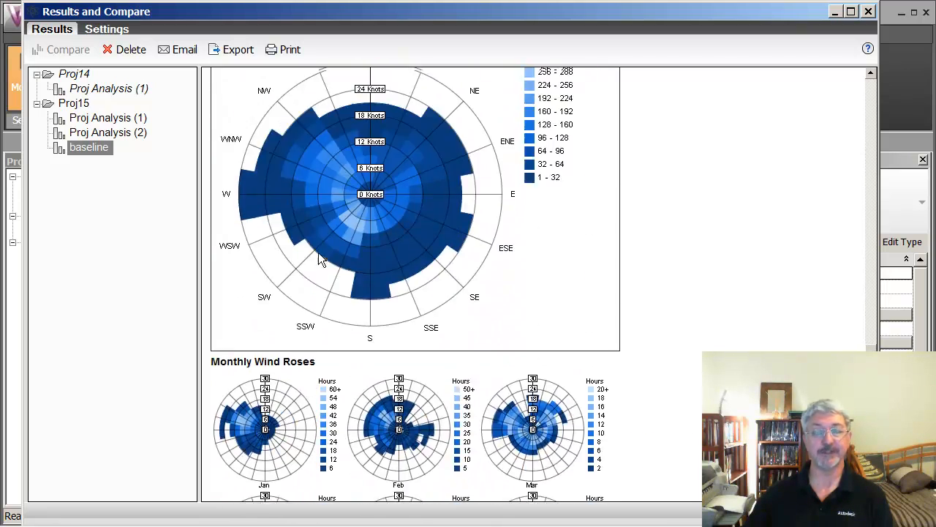
pyautogui.scroll(15, 320, 258)
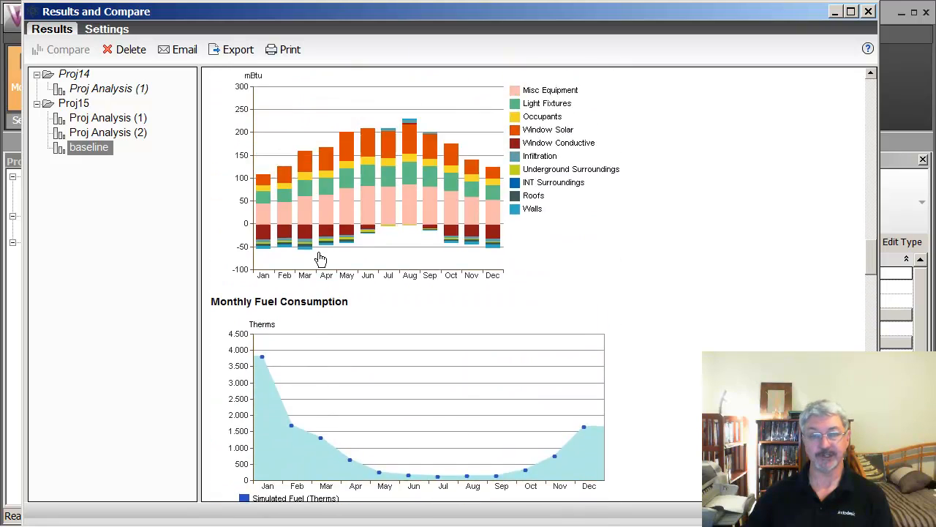
pyautogui.scroll(10, 462, 243)
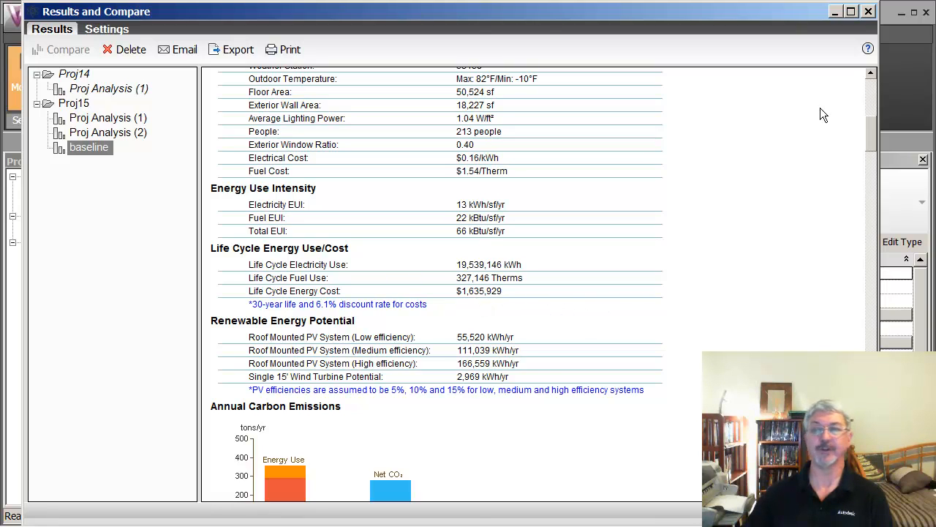
pyautogui.click(870, 12)
pyautogui.click(504, 193)
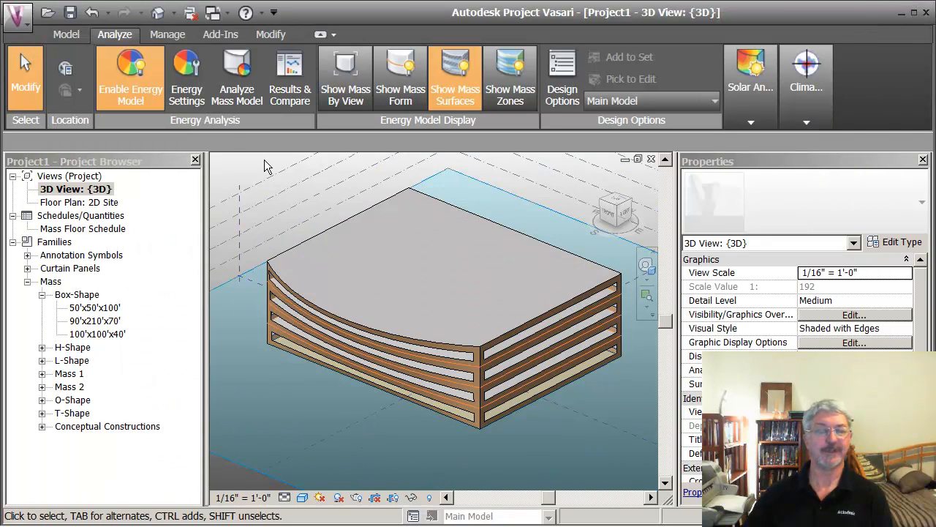
# Step: Run a new energy analysis of the mass model under the name Baseline2
pyautogui.click(238, 97)
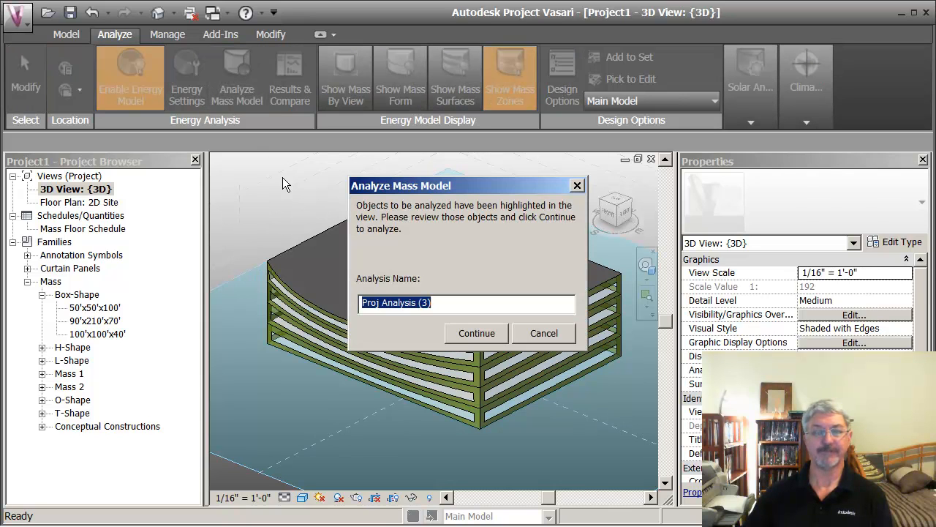
pyautogui.click(433, 302)
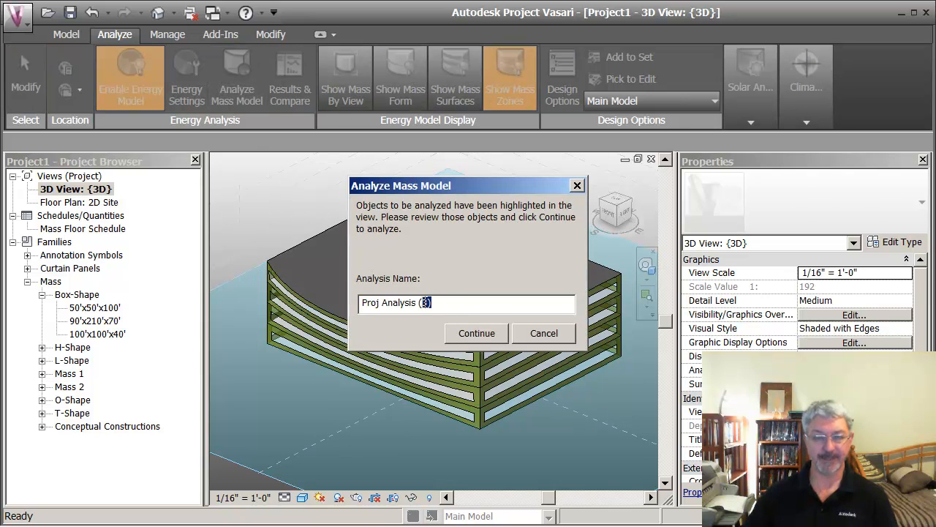
pyautogui.moveTo(434, 302); pyautogui.dragTo(337, 297)
pyautogui.write('Baseline')
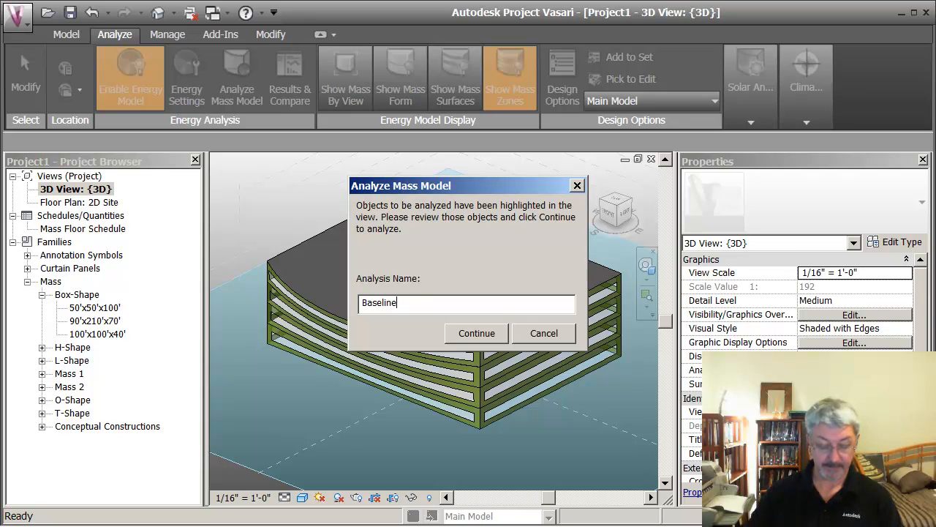
pyautogui.write('2')
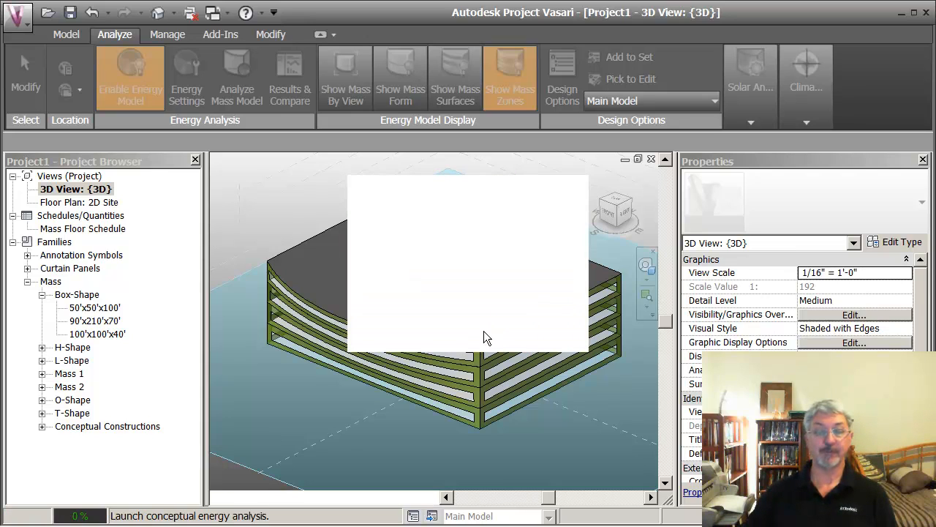
pyautogui.click(485, 331)
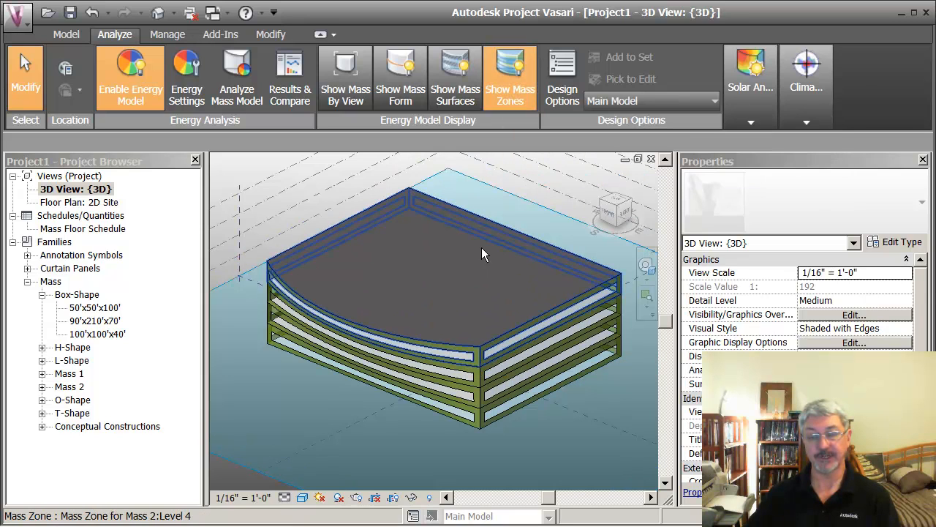
# Step: Select the Level 4 mass zone, undock the properties palette, and bring the zone's energy analysis settings into view
pyautogui.click(466, 353)
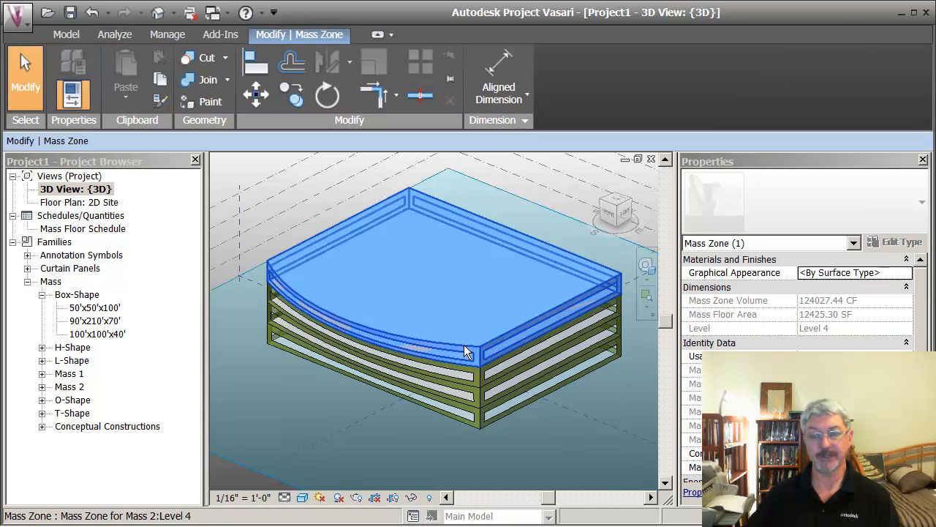
pyautogui.scroll(-2, 921, 293)
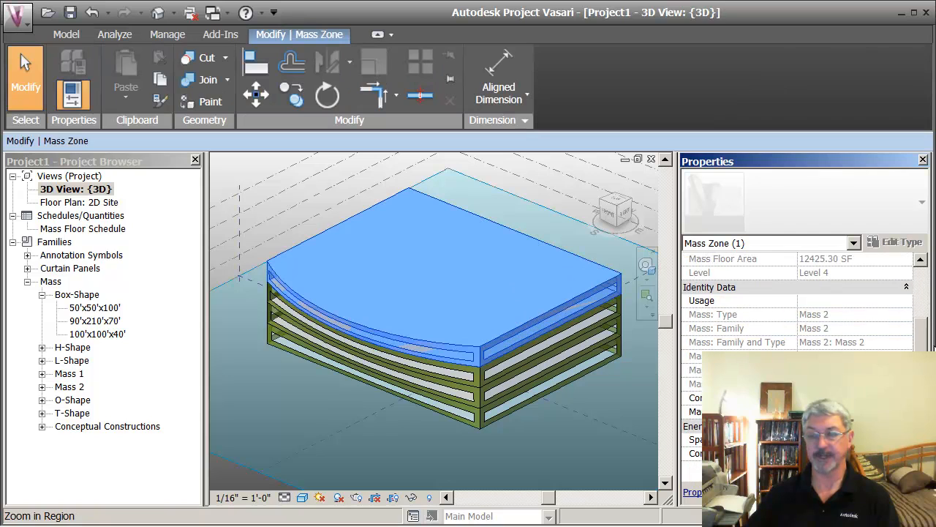
pyautogui.moveTo(756, 162); pyautogui.dragTo(475, 50)
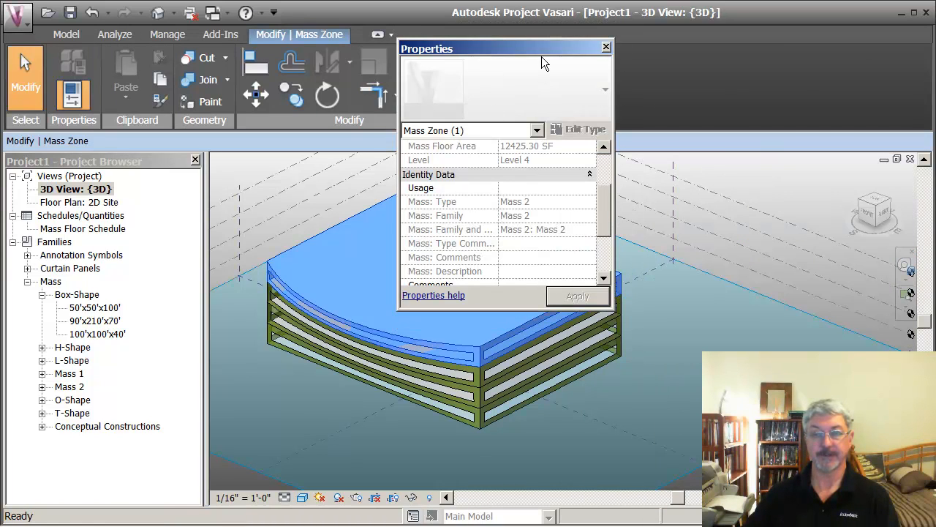
pyautogui.moveTo(604, 212); pyautogui.dragTo(596, 258)
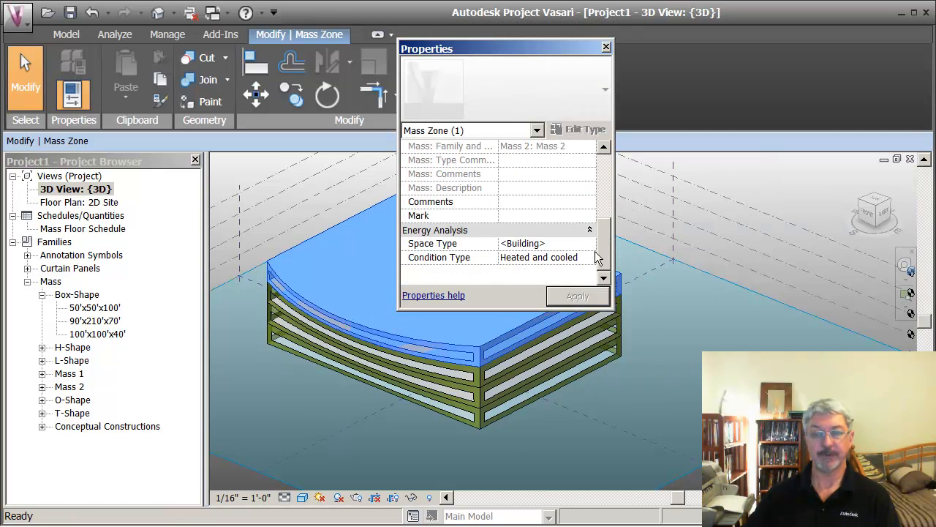
# Step: Set the Level 4 mass zone's space type to Classroom/Lecture/Training, apply it, close the properties and clear the selection
pyautogui.click(557, 246)
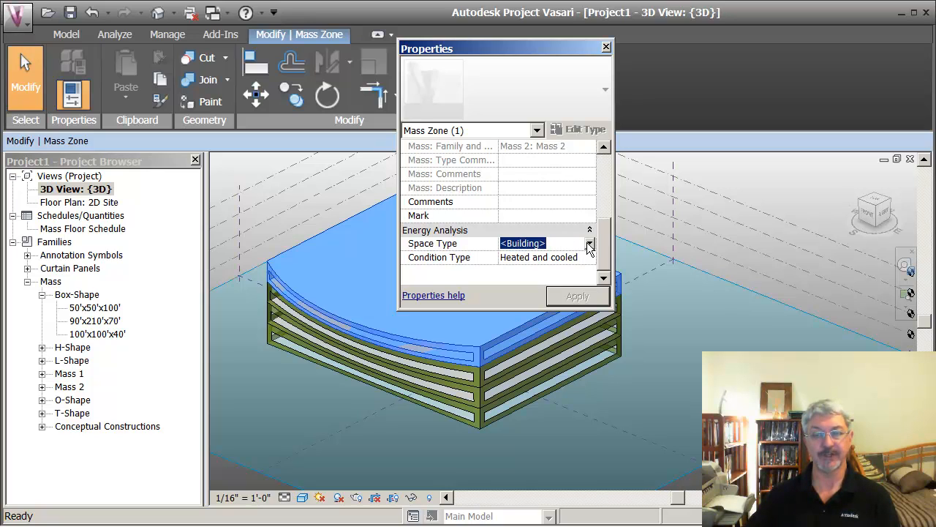
pyautogui.click(590, 244)
pyautogui.click(590, 247)
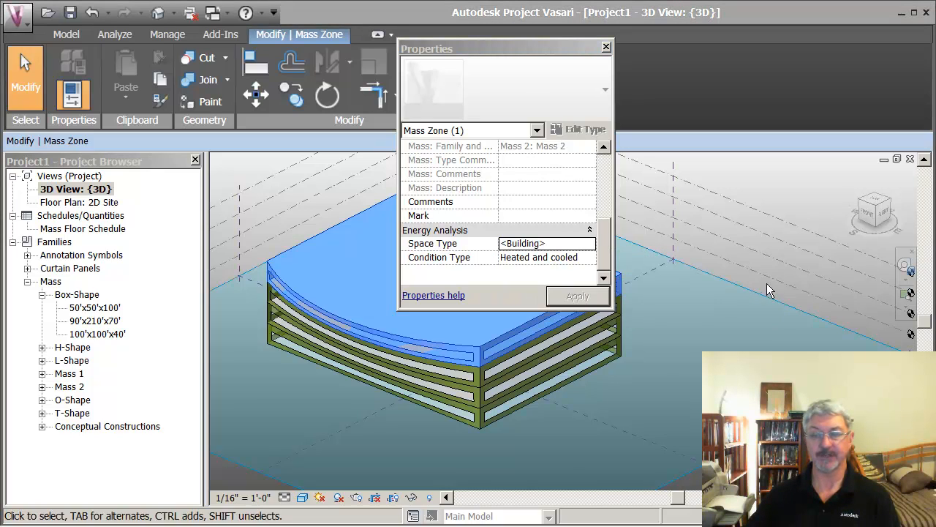
pyautogui.click(589, 246)
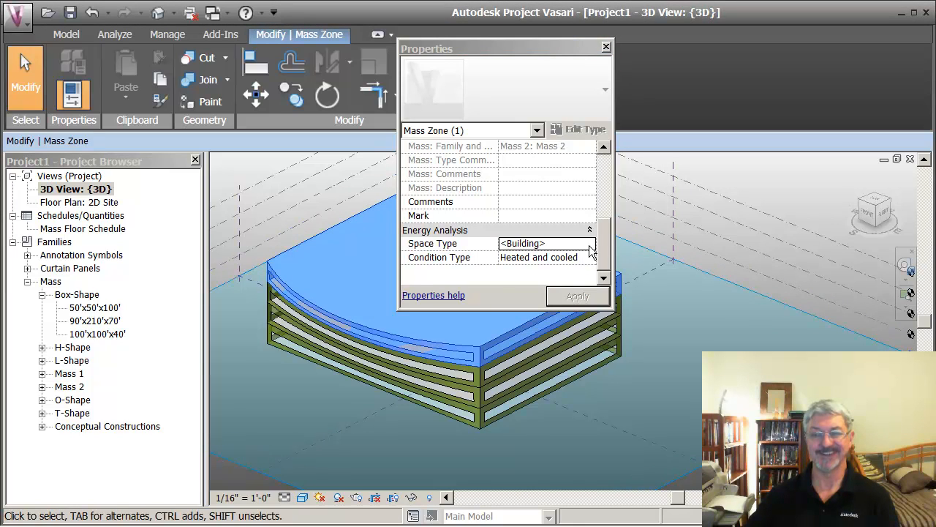
pyautogui.click(589, 245)
pyautogui.click(775, 283)
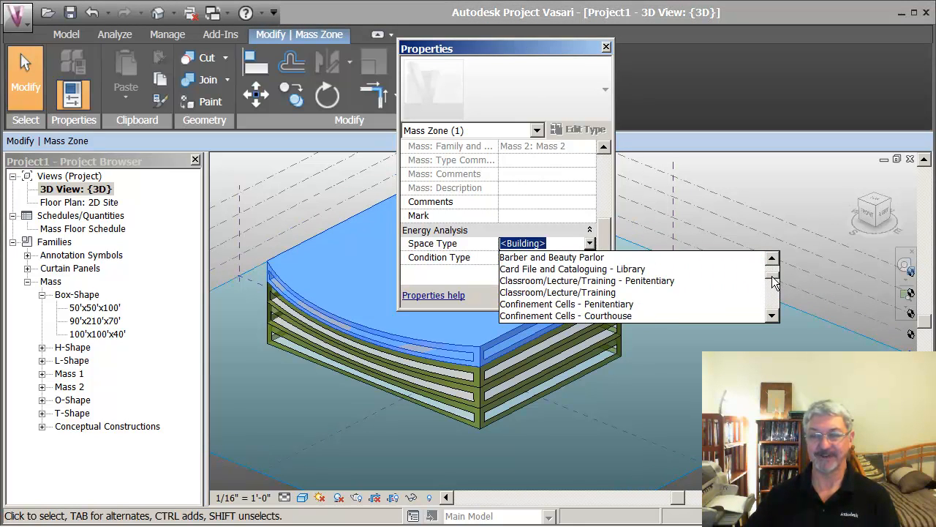
pyautogui.click(585, 293)
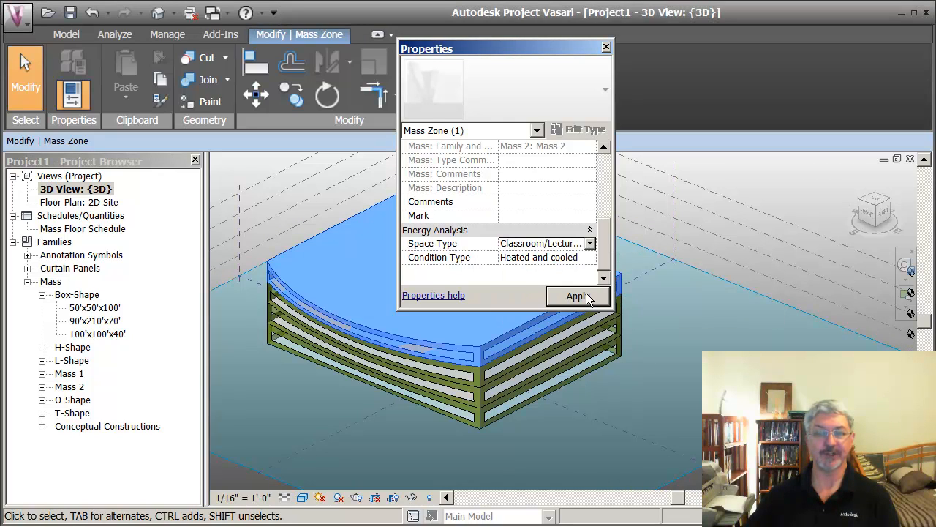
pyautogui.click(585, 297)
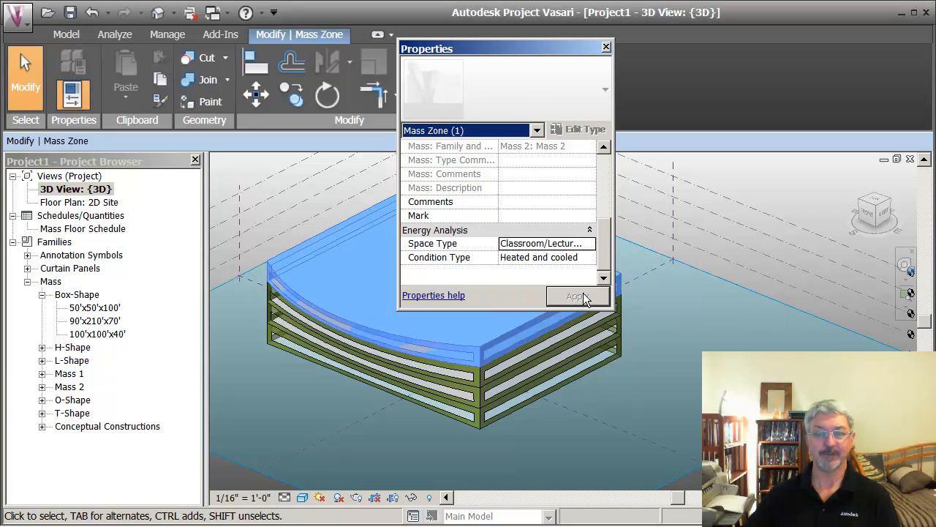
pyautogui.click(606, 48)
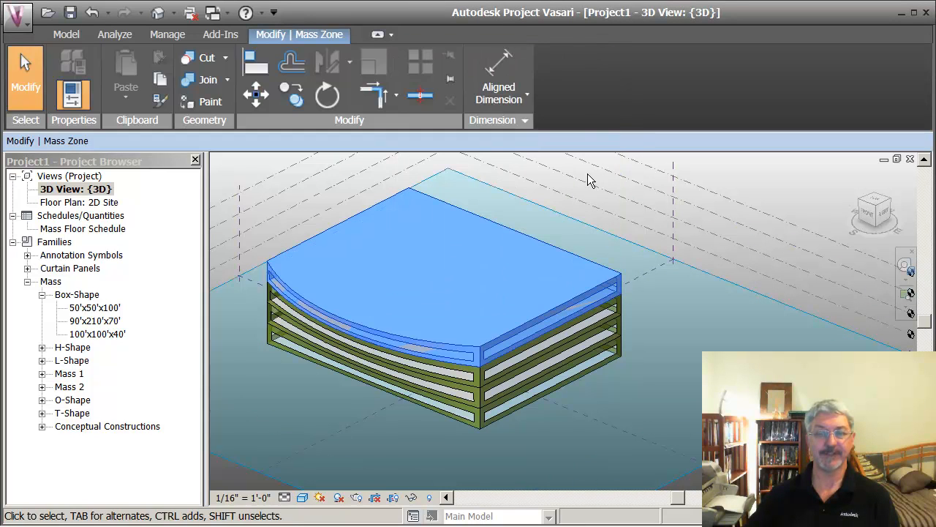
pyautogui.press('Escape')
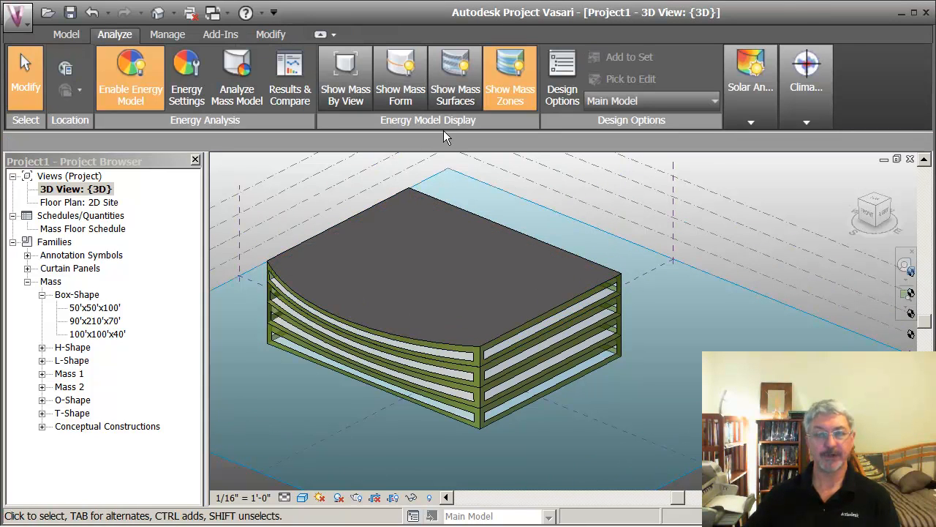
# Step: Show the mass surfaces and set the conceptual construction of the curved front's glazing to Double Pane - Tinted
pyautogui.click(455, 77)
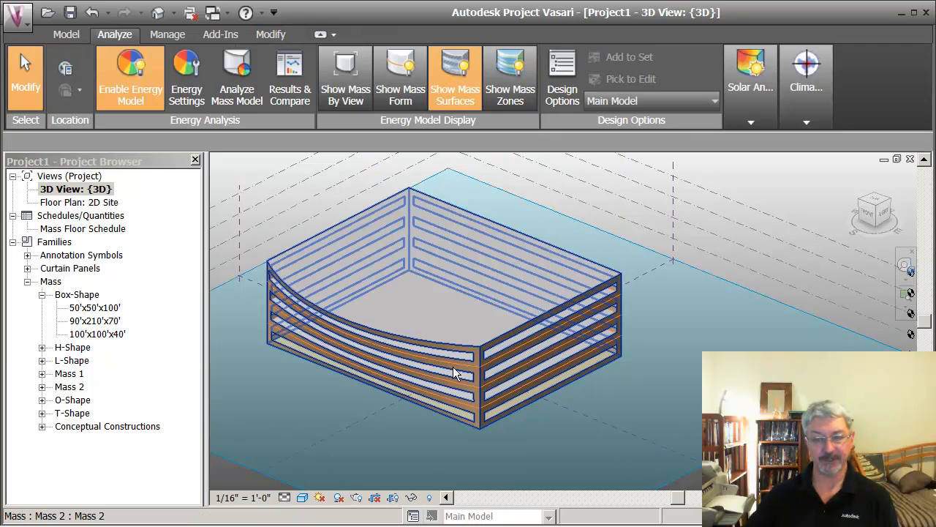
pyautogui.press('Tab')
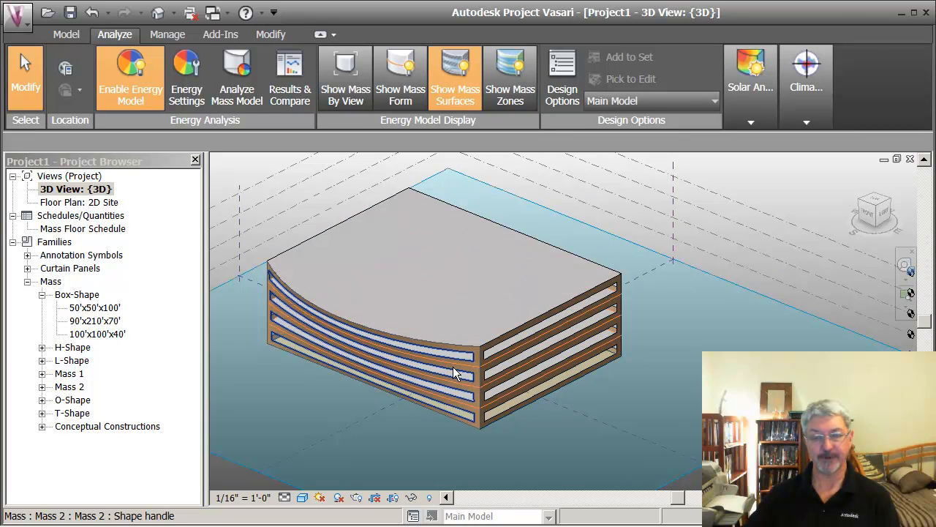
pyautogui.click(453, 373)
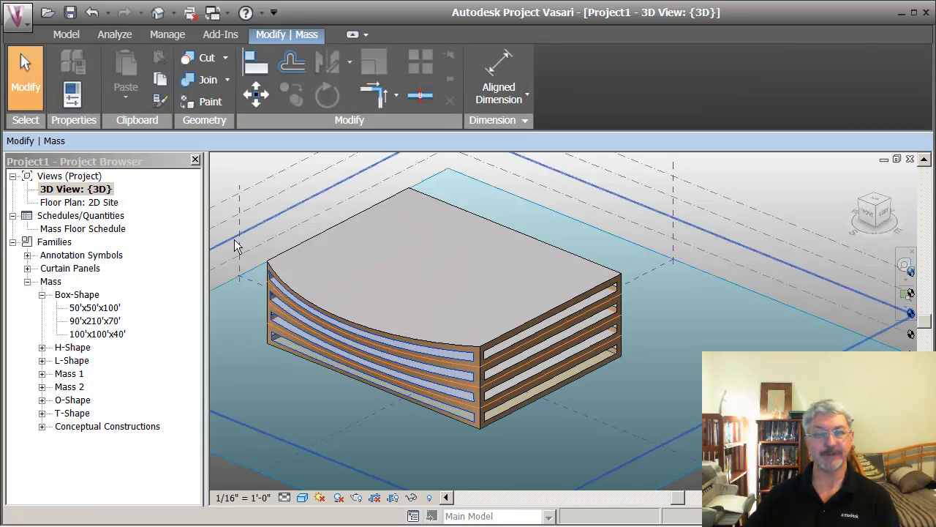
pyautogui.click(73, 103)
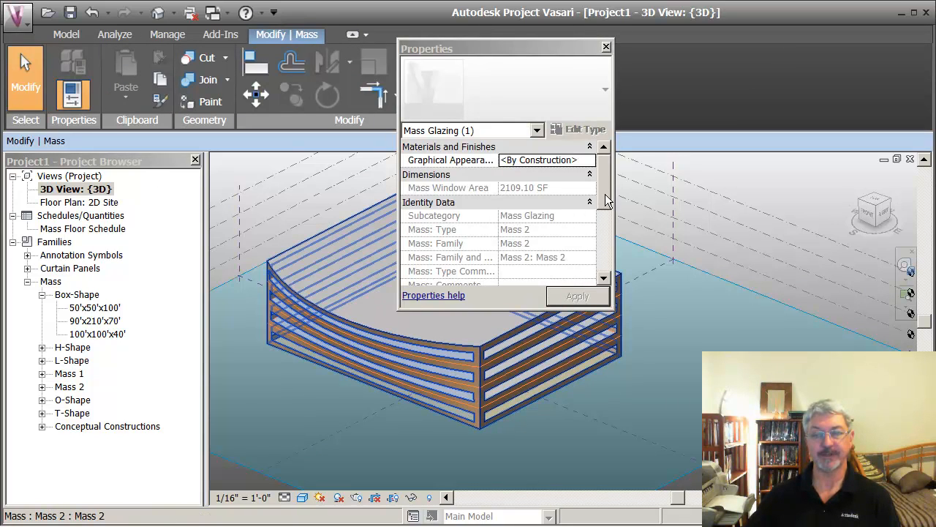
pyautogui.moveTo(606, 205); pyautogui.dragTo(599, 261)
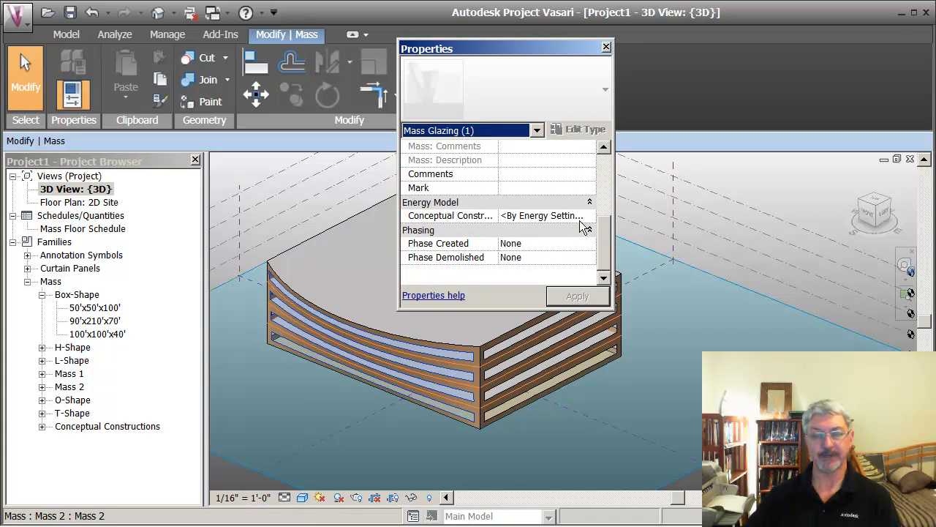
pyautogui.click(583, 221)
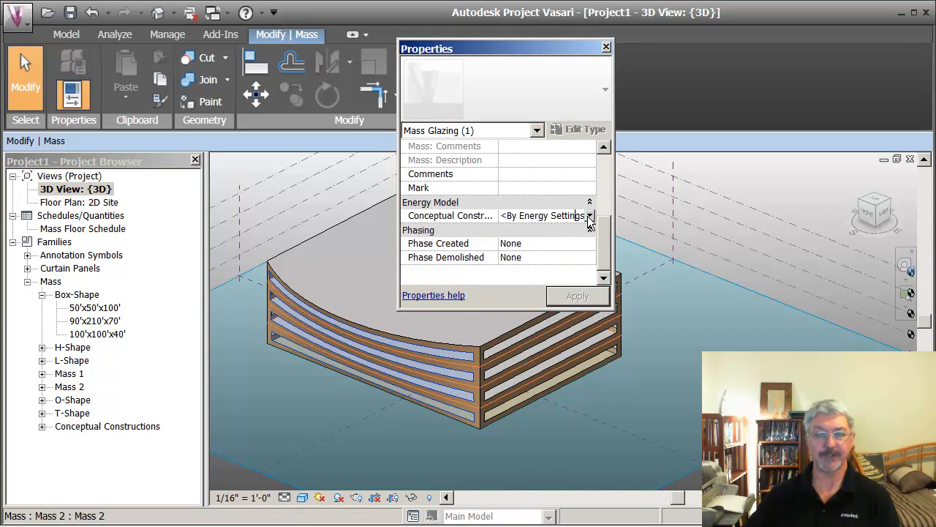
pyautogui.click(589, 216)
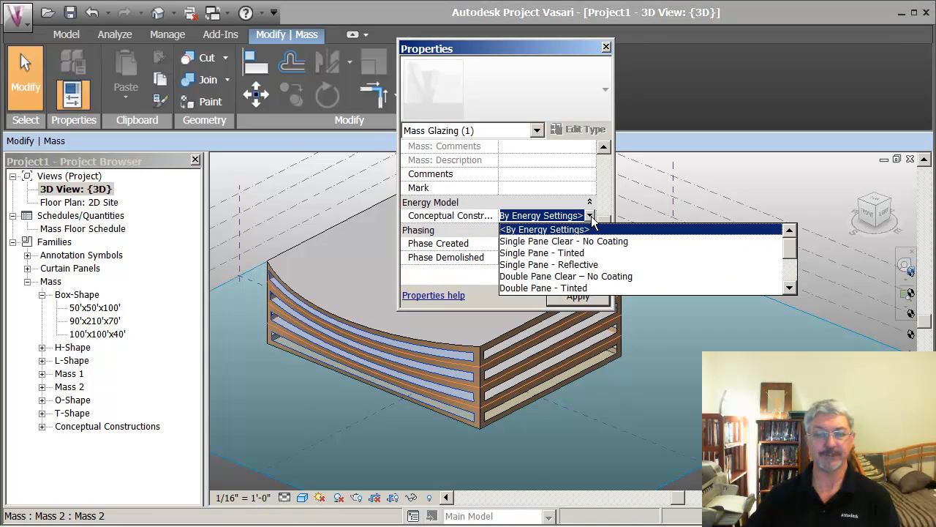
pyautogui.click(543, 288)
pyautogui.click(349, 186)
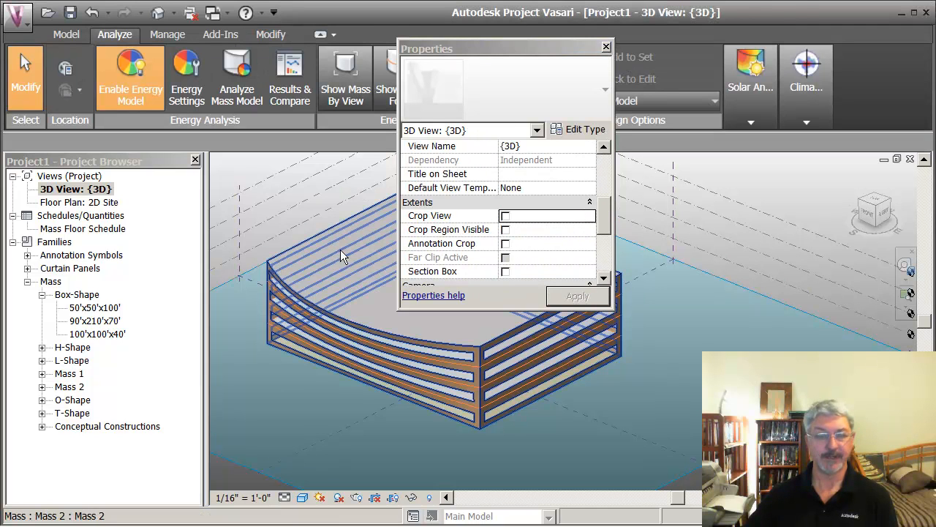
# Step: Set the curved front exterior wall's conceptual construction to Lightweight Construction – Typical Cold Climate Insulation, apply it and deselect the wall
pyautogui.click(306, 349)
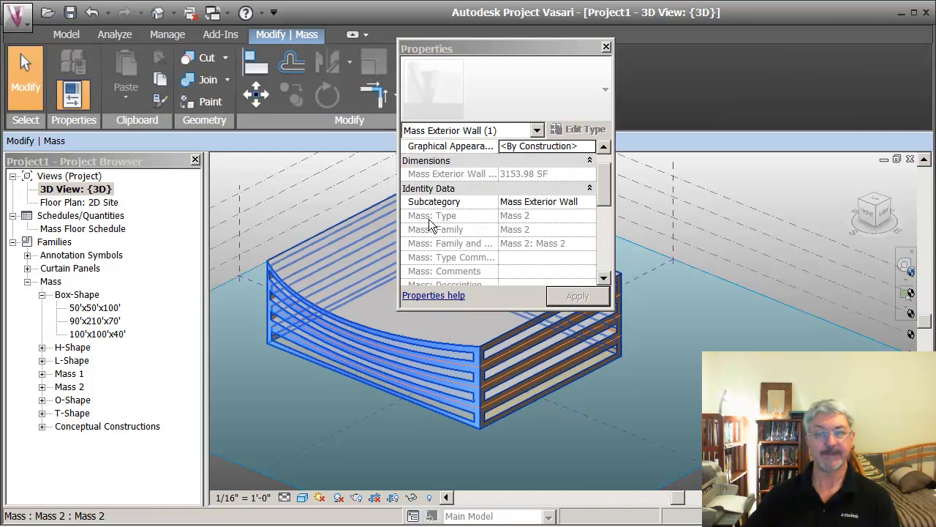
pyautogui.moveTo(606, 192); pyautogui.dragTo(610, 244)
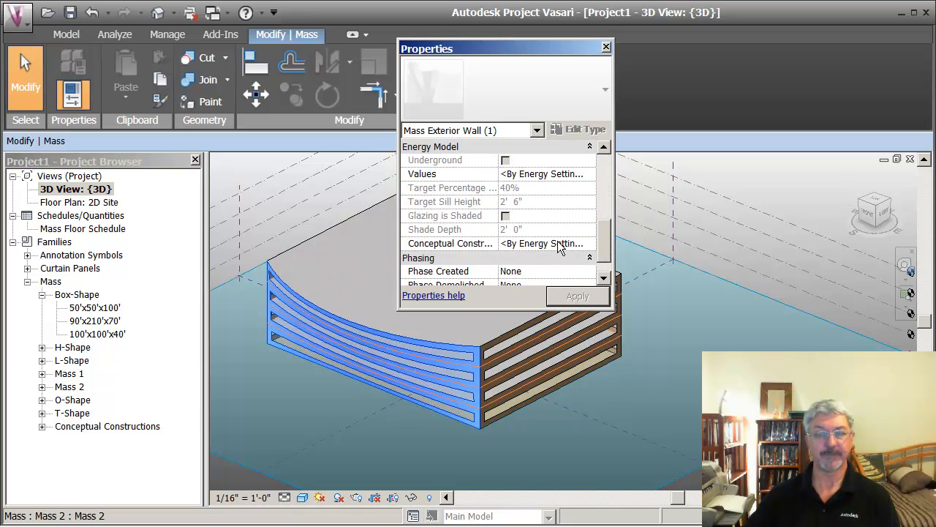
pyautogui.click(591, 246)
pyautogui.click(590, 245)
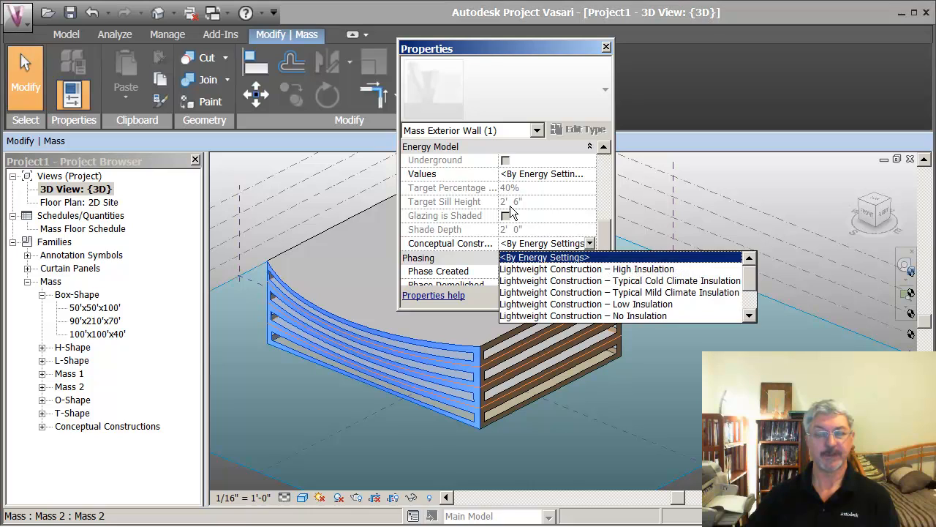
pyautogui.click(585, 247)
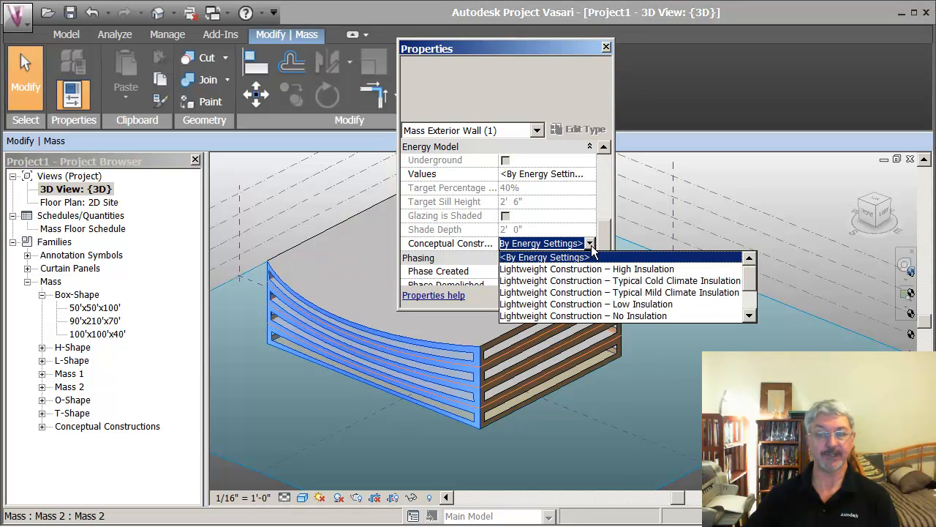
pyautogui.click(590, 245)
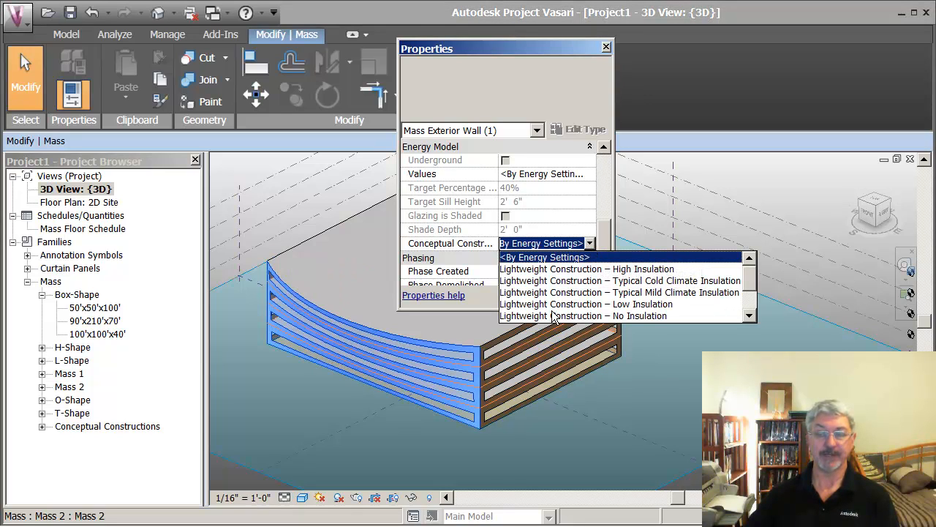
pyautogui.click(589, 281)
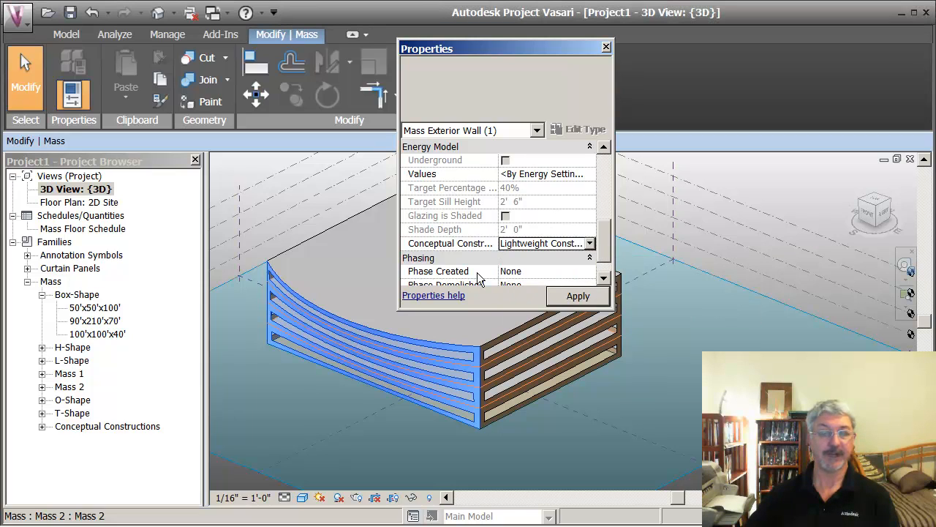
pyautogui.click(577, 296)
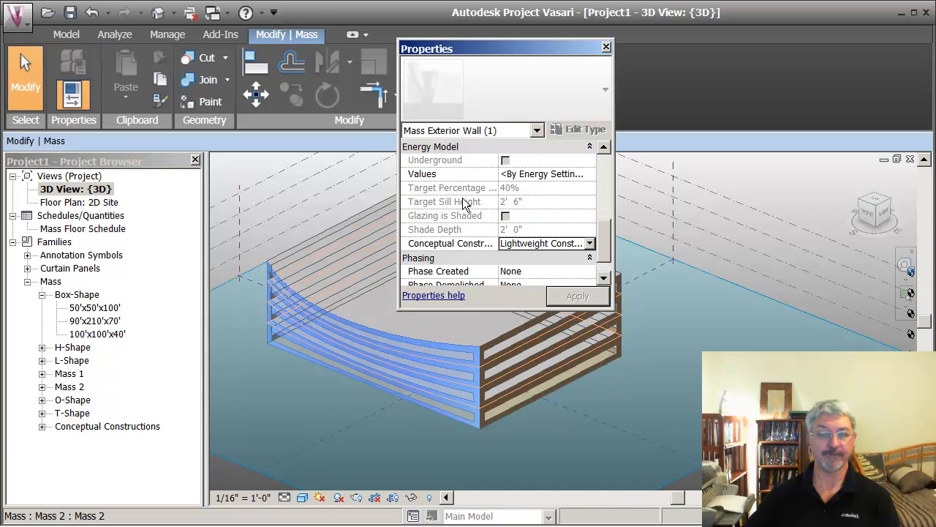
pyautogui.click(320, 159)
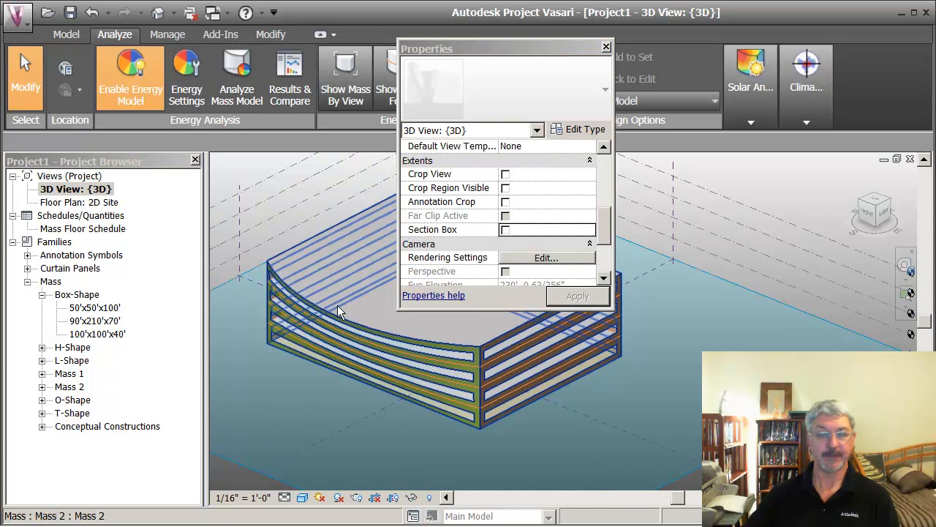
pyautogui.click(297, 324)
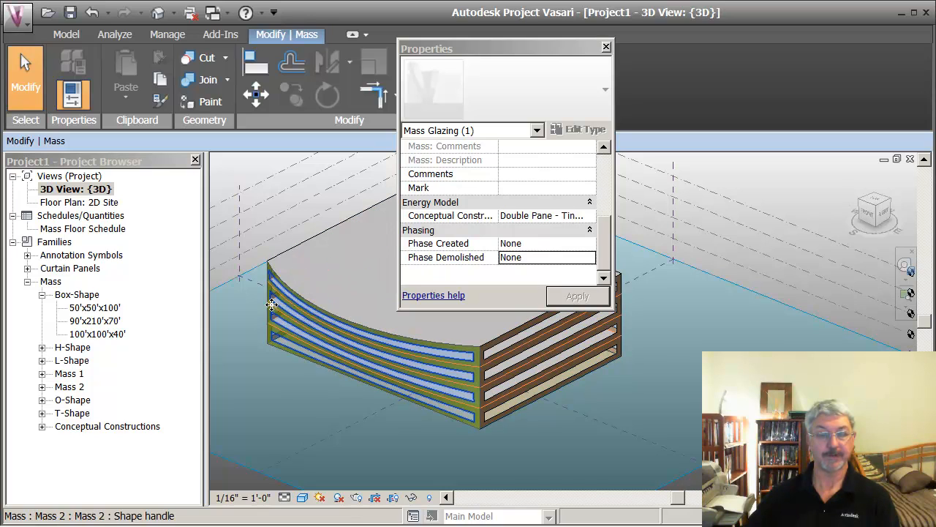
pyautogui.press('Tab')
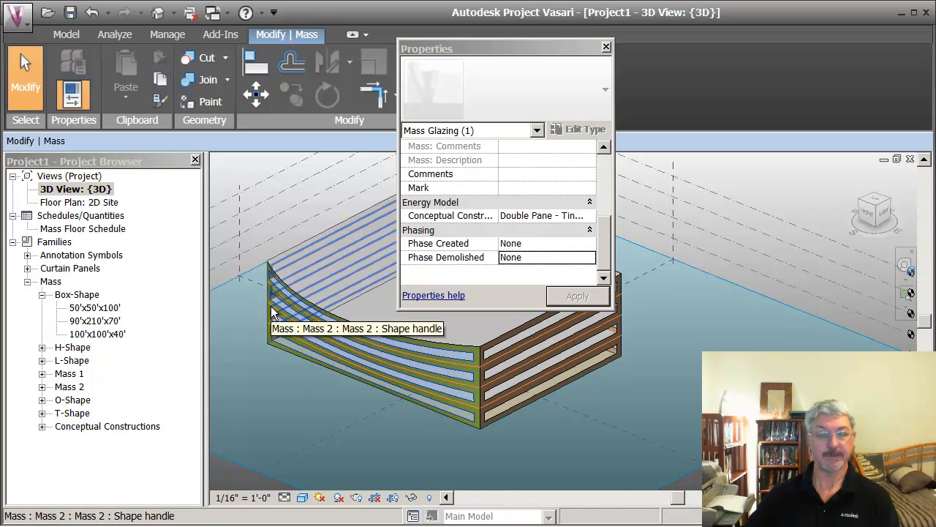
pyautogui.click(271, 307)
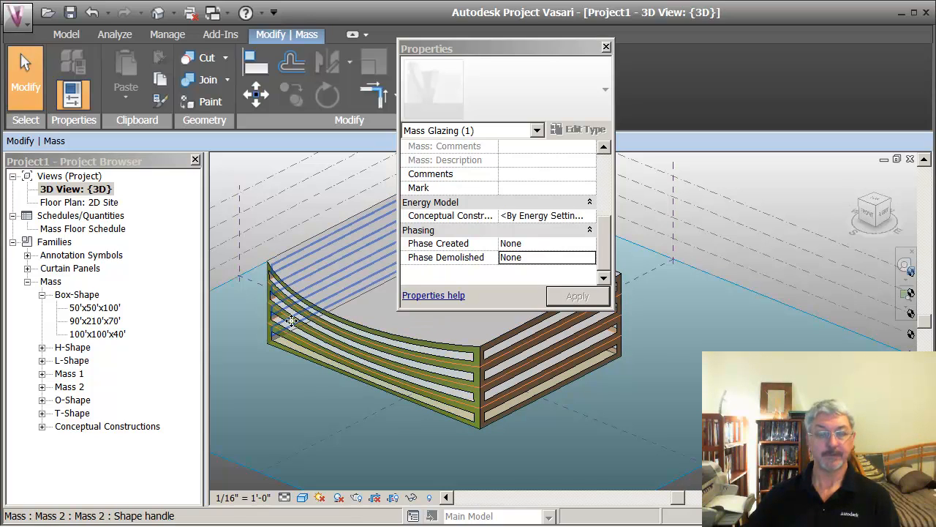
# Step: Select the curved front exterior wall, switch its energy model values to <By Surface> and set its target percentage glazing to 80%
pyautogui.scroll(2, 300, 348)
pyautogui.scroll(1, 300, 343)
pyautogui.moveTo(301, 343); pyautogui.dragTo(379, 343, button='middle')
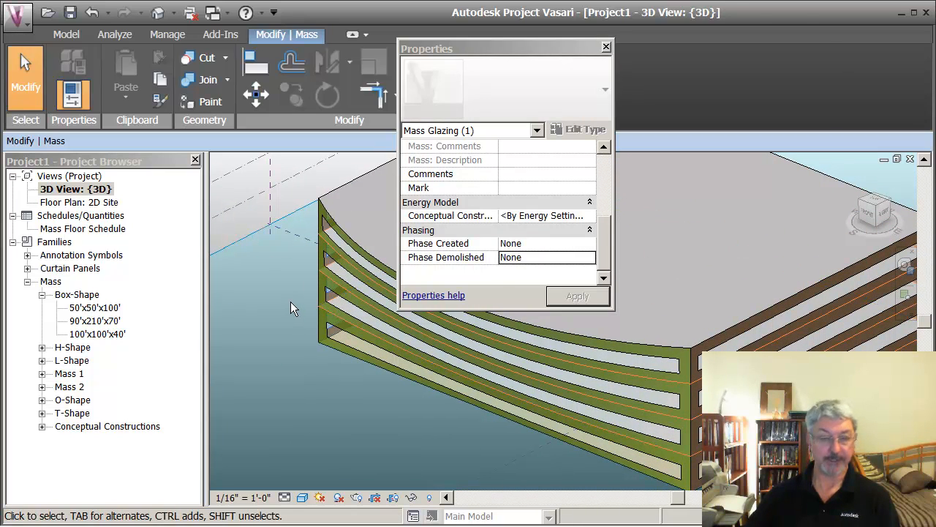
pyautogui.click(290, 301)
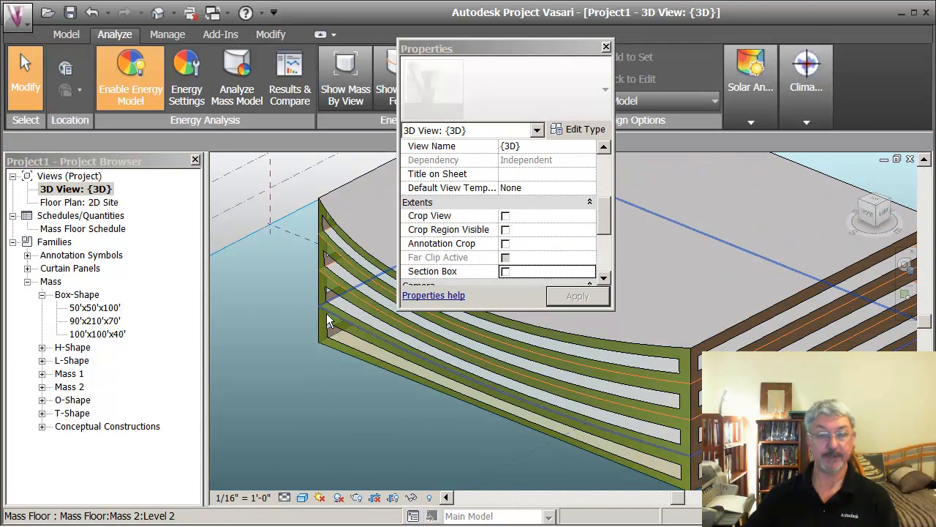
pyautogui.click(323, 318)
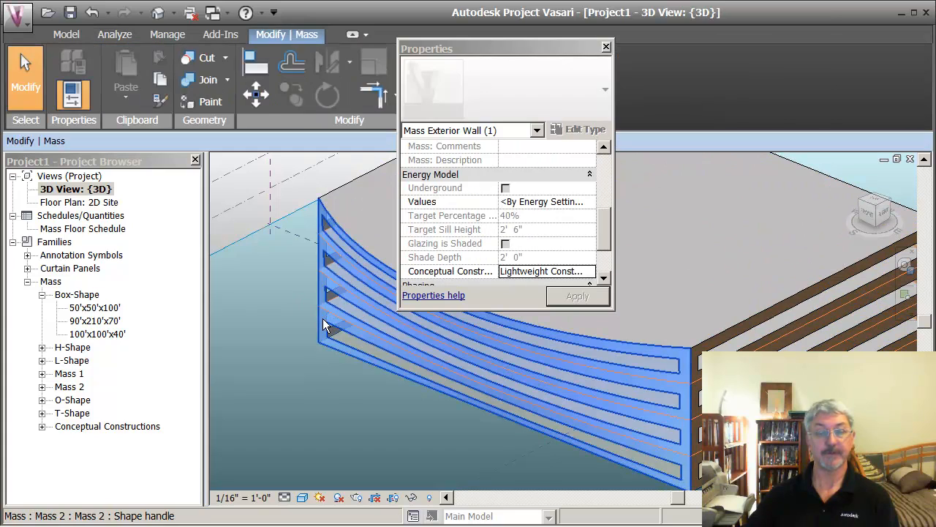
pyautogui.click(585, 201)
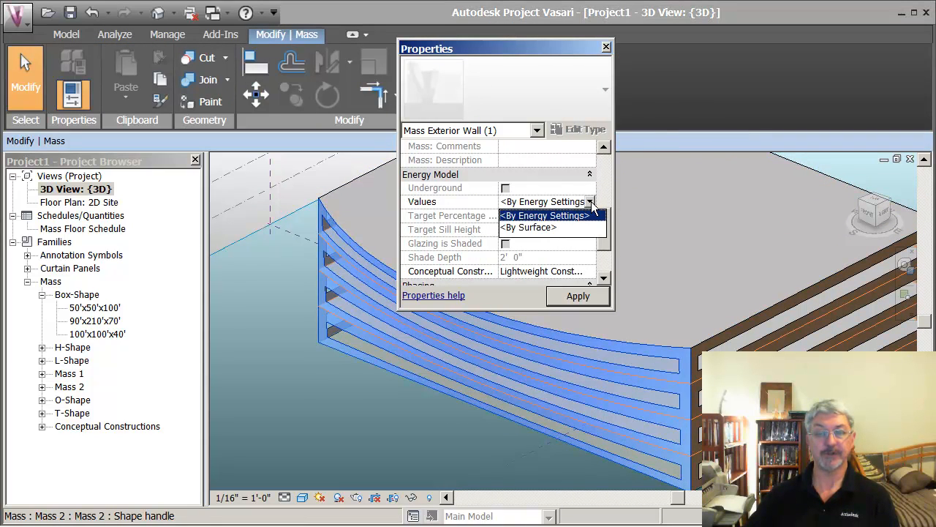
pyautogui.click(542, 229)
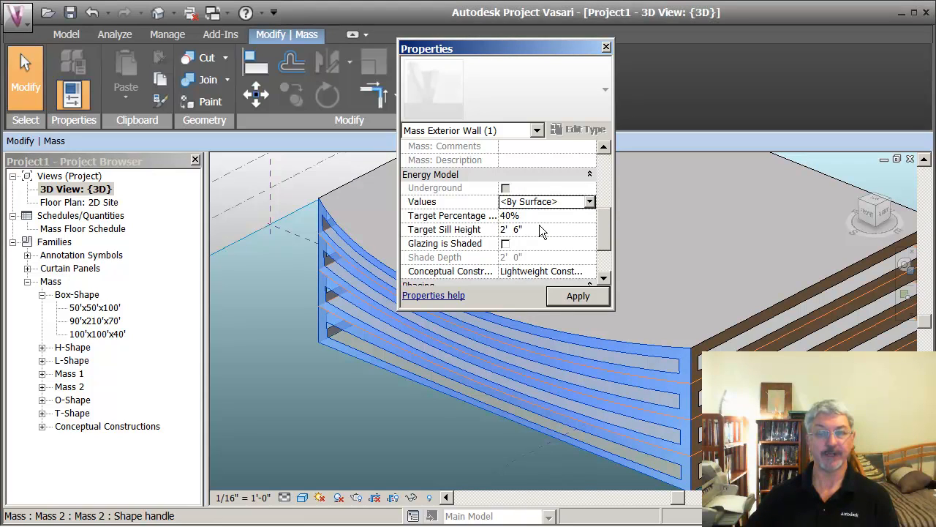
pyautogui.click(521, 216)
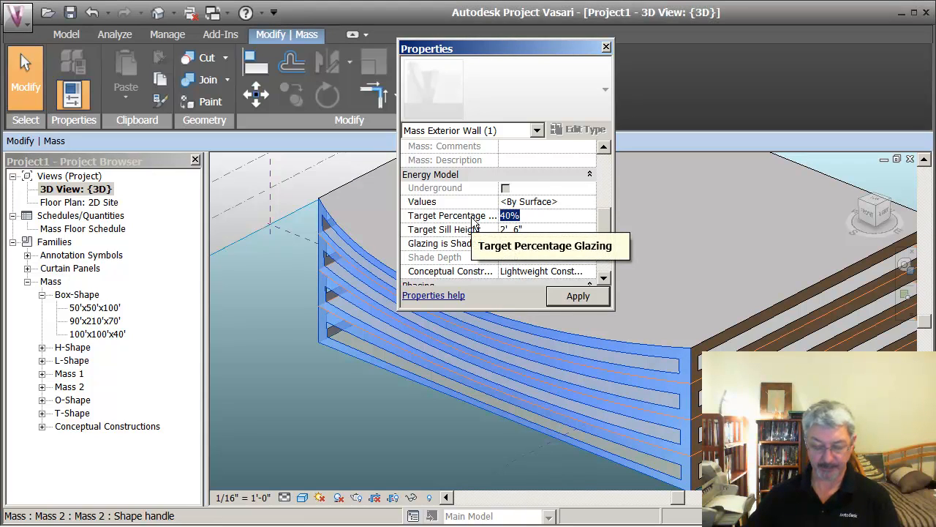
pyautogui.write('80')
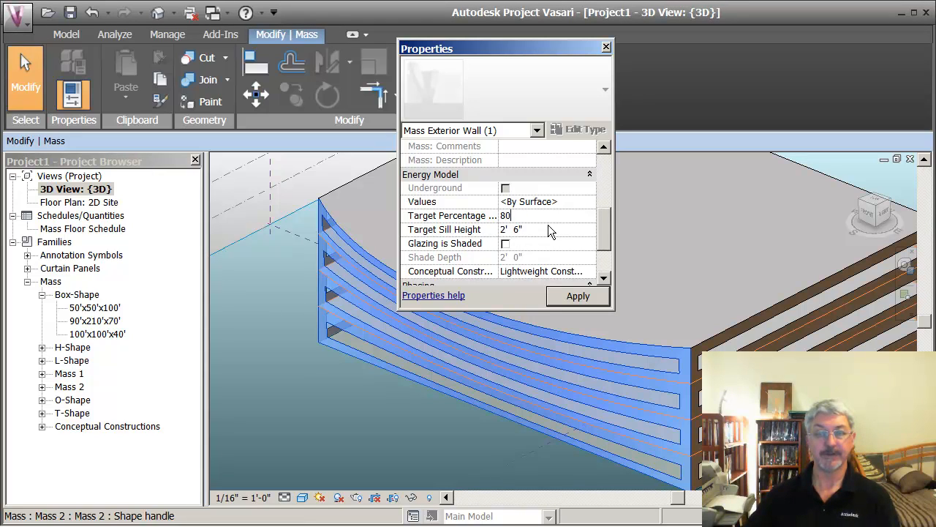
pyautogui.click(549, 229)
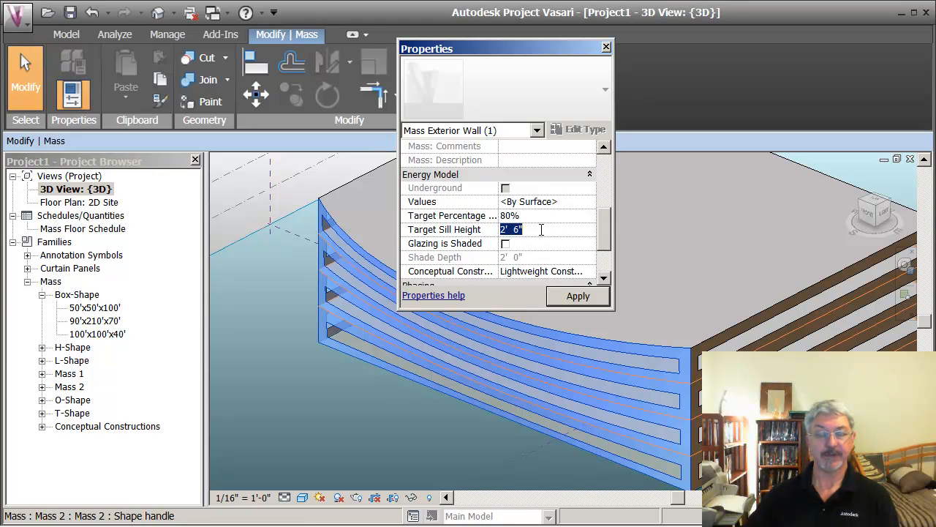
# Step: Turn on shading for the curved front wall's glazing with a shade depth of 3' 0" and apply it
pyautogui.click(505, 244)
pyautogui.scroll(-1, 602, 232)
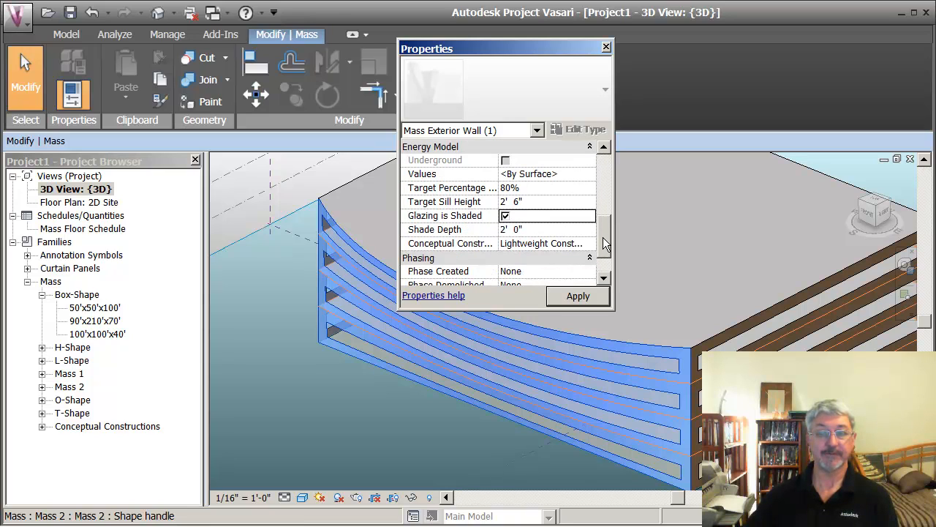
pyautogui.click(537, 229)
pyautogui.doubleClick(536, 229)
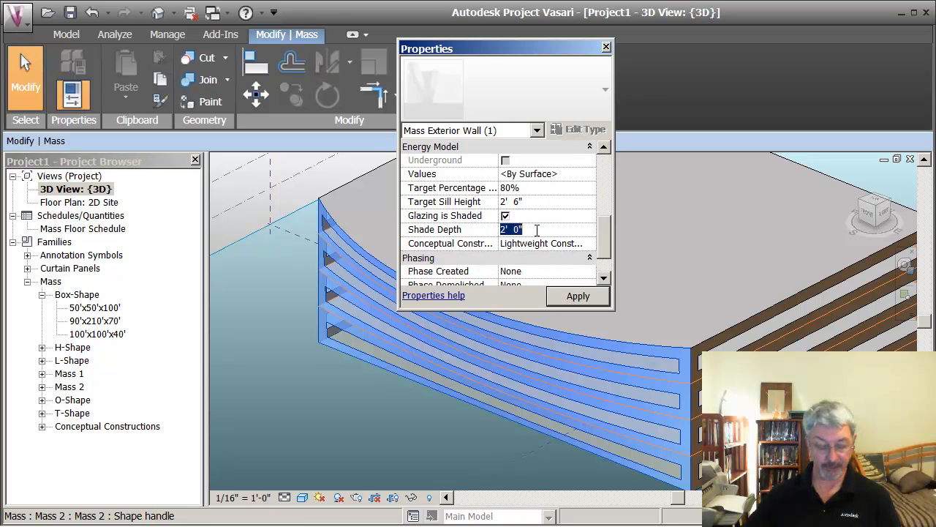
pyautogui.write('3')
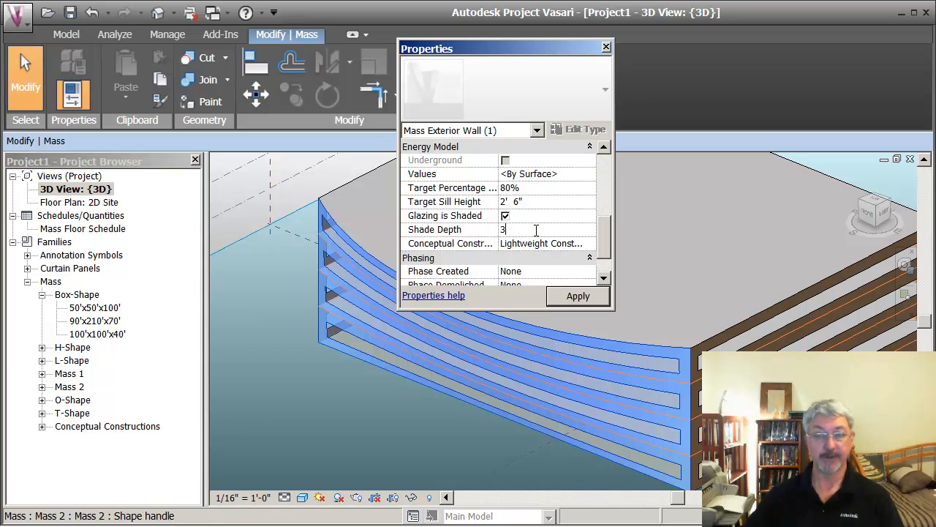
pyautogui.click(574, 293)
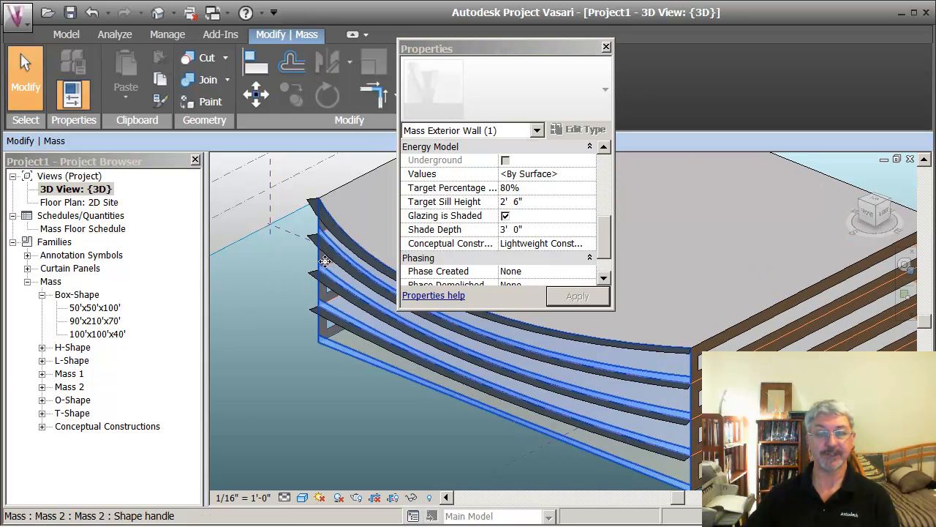
# Step: Dock the properties palette beside the 3D view and deselect the curved front wall
pyautogui.moveTo(555, 47); pyautogui.dragTo(878, 161)
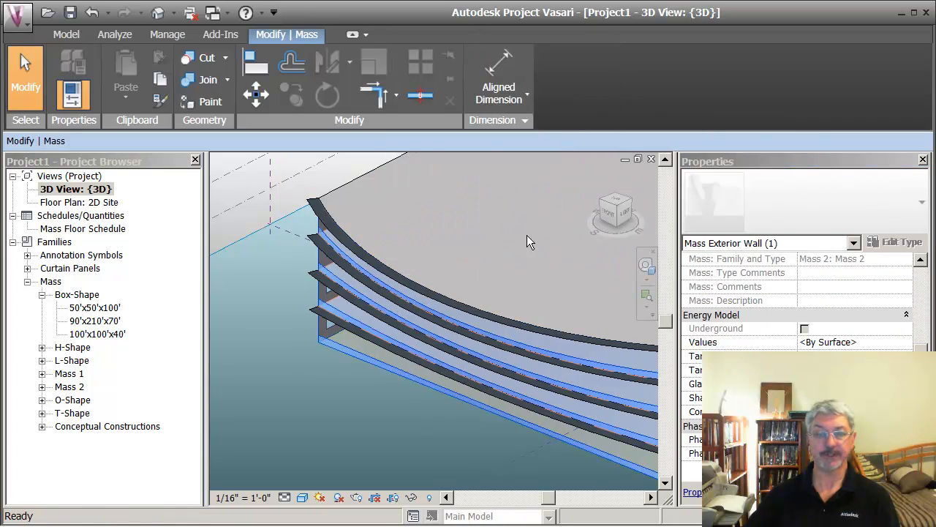
pyautogui.click(306, 370)
pyautogui.scroll(-3, 311, 379)
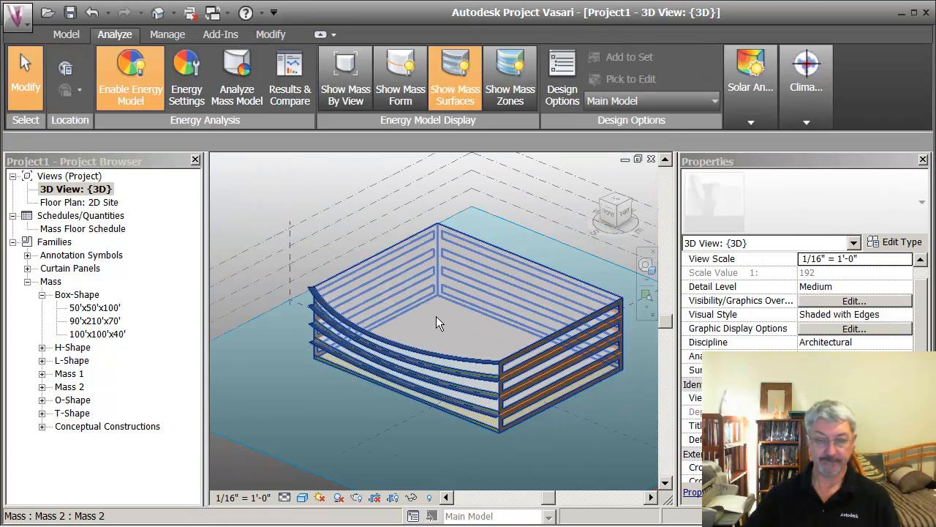
pyautogui.moveTo(436, 316)
pyautogui.keyDown('shift'); pyautogui.mouseDown(button='middle')
pyautogui.moveTo(428, 330)
pyautogui.moveTo(397, 276)
pyautogui.moveTo(358, 271)
pyautogui.moveTo(431, 306)
pyautogui.moveTo(439, 324)
pyautogui.moveTo(429, 317)
pyautogui.mouseUp(button='middle'); pyautogui.keyUp('shift')
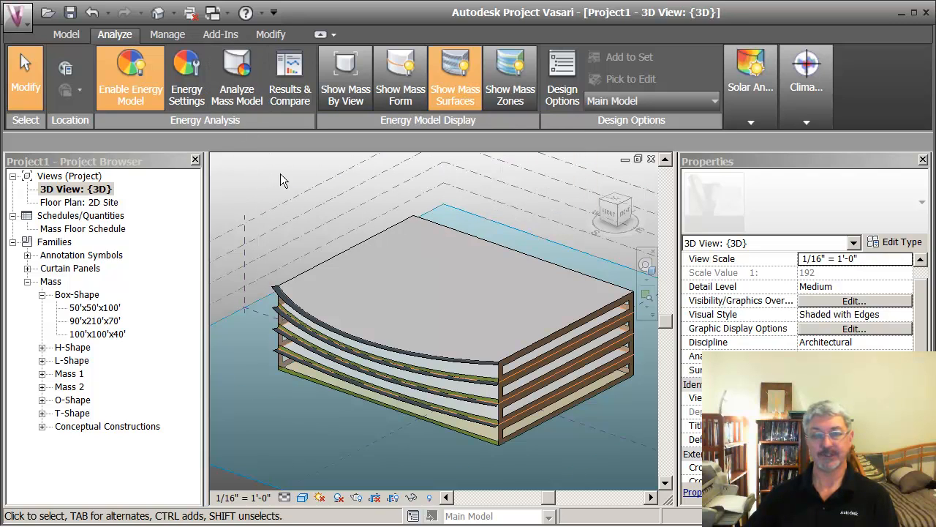
# Step: Compare Proj15's baseline and Baseline2 analyses, examine their energy use intensity and life cycle energy cost side by side, and close the report
pyautogui.click(291, 100)
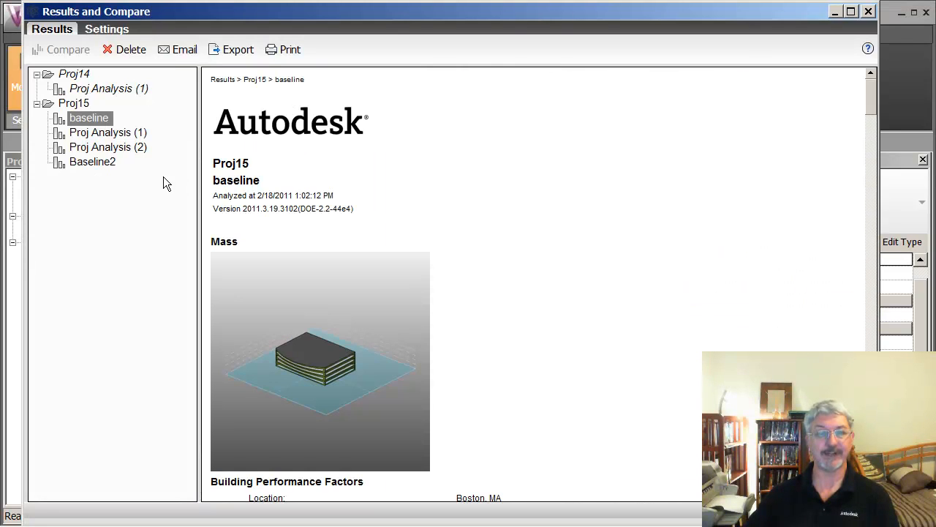
pyautogui.keyDown('ctrl'); pyautogui.click(112, 167); pyautogui.keyUp('ctrl')
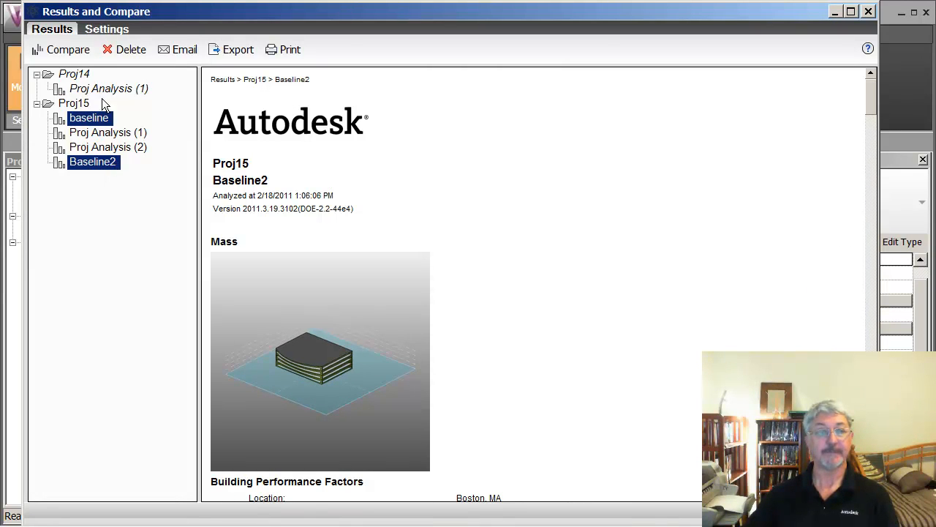
pyautogui.click(76, 57)
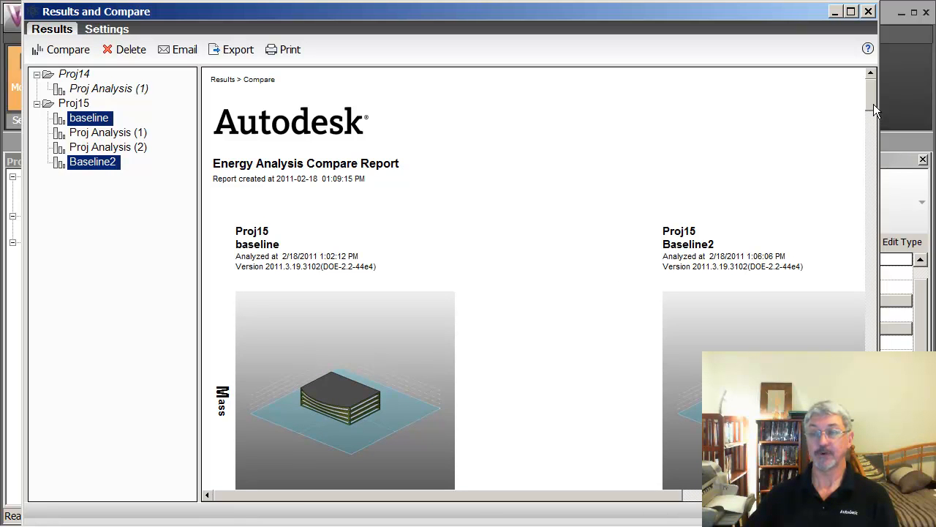
pyautogui.moveTo(873, 104); pyautogui.dragTo(870, 150)
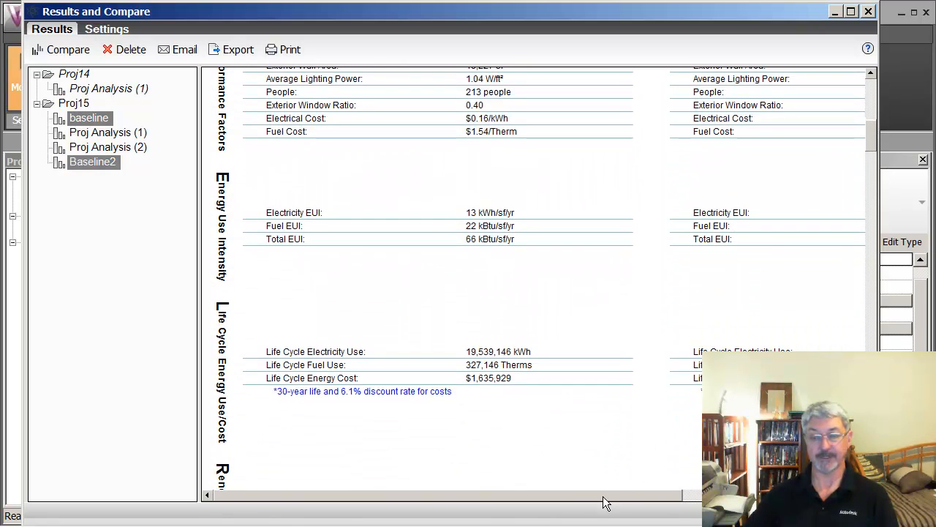
pyautogui.moveTo(606, 497); pyautogui.dragTo(699, 506)
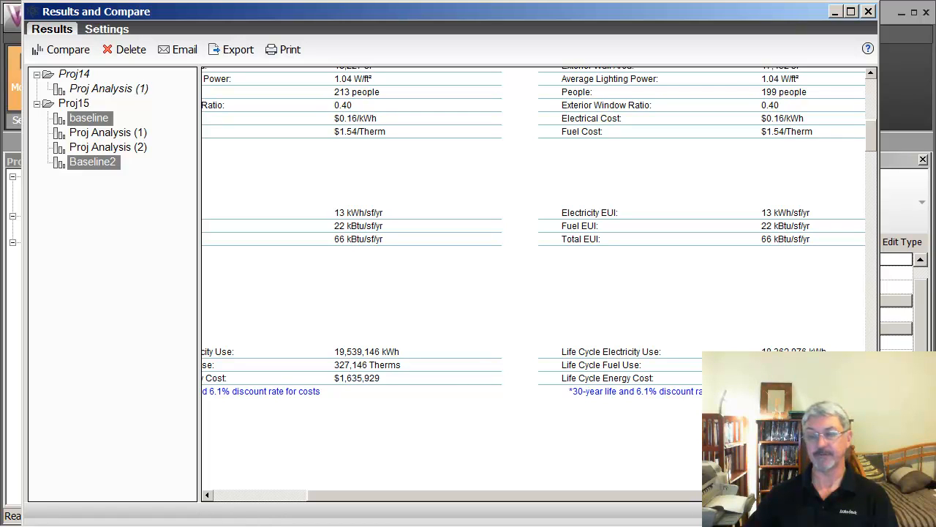
pyautogui.click(869, 12)
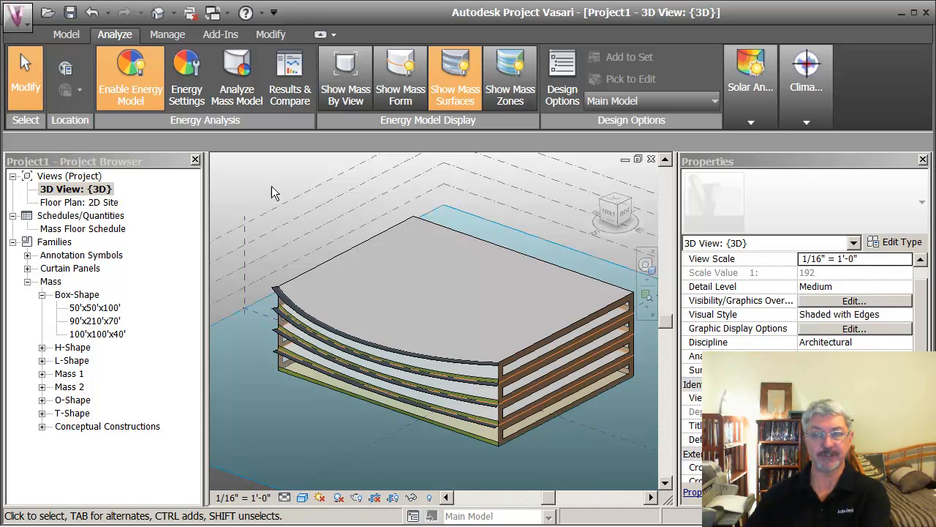
pyautogui.click(732, 92)
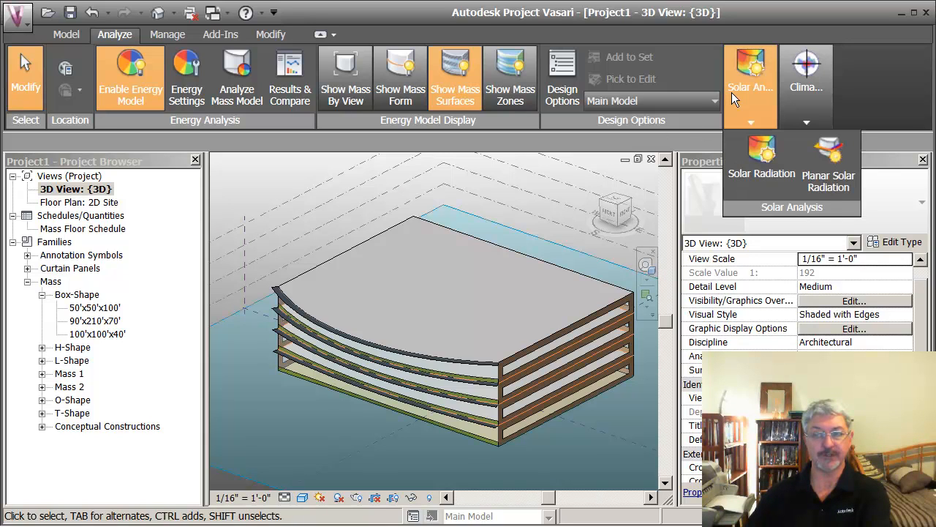
pyautogui.click(776, 159)
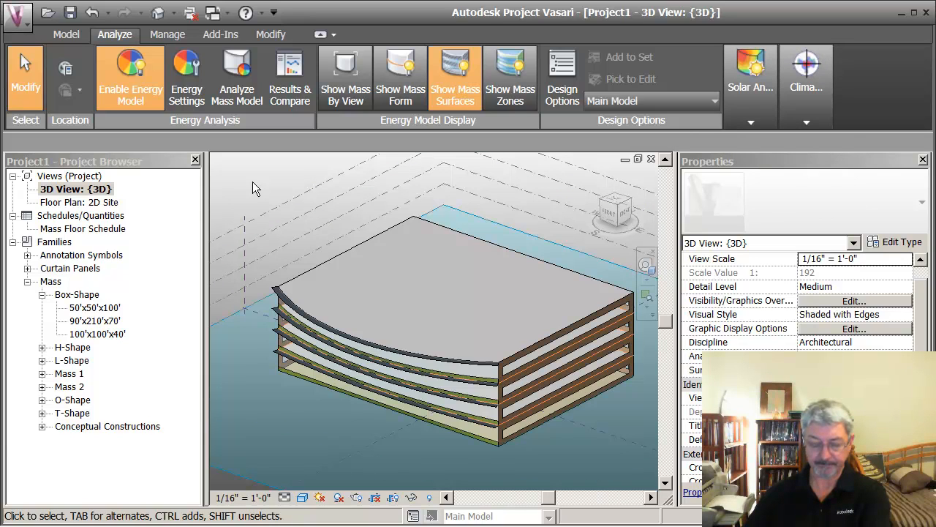
pyautogui.click(804, 110)
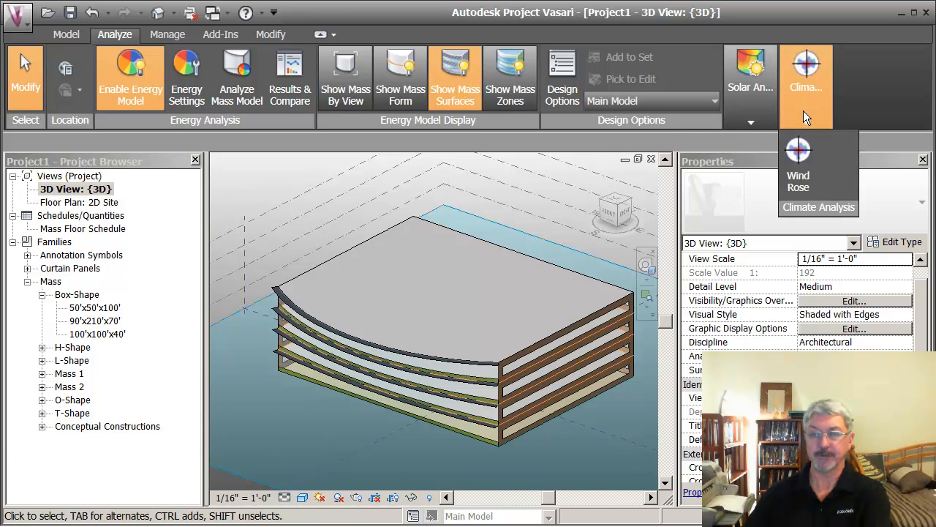
pyautogui.click(267, 176)
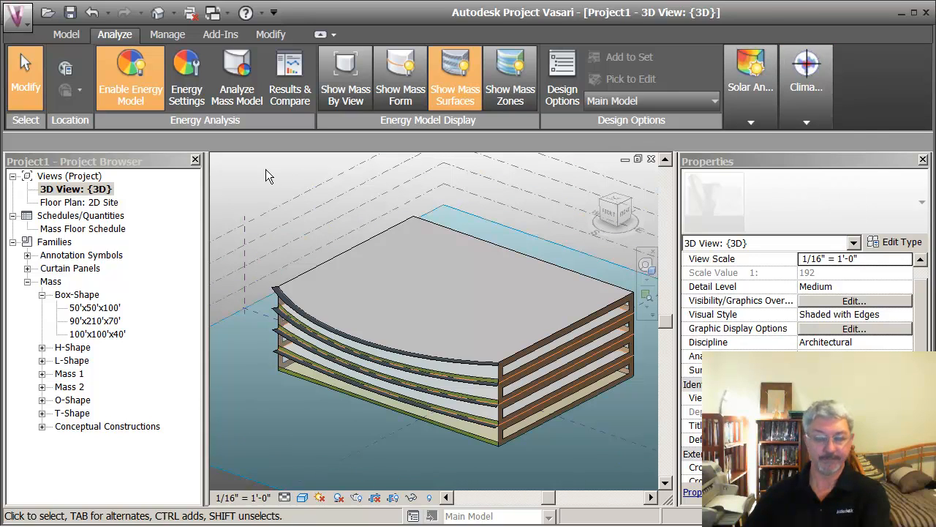